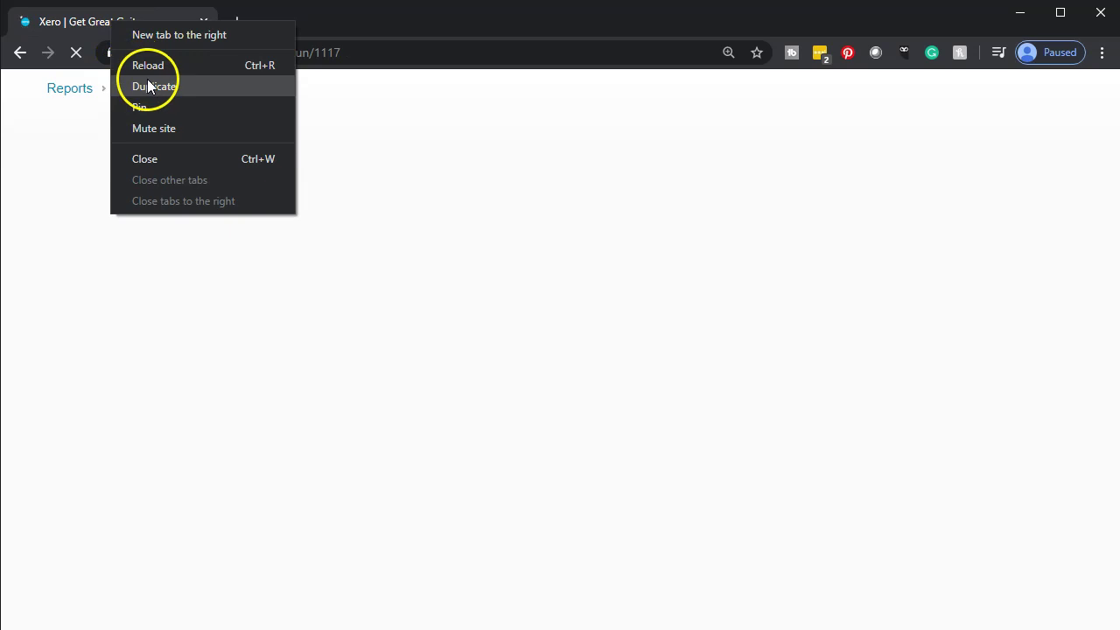
Duplicate the Balance Sheet tab, load the Income Statement there, and duplicate that tab too.
click(131, 22)
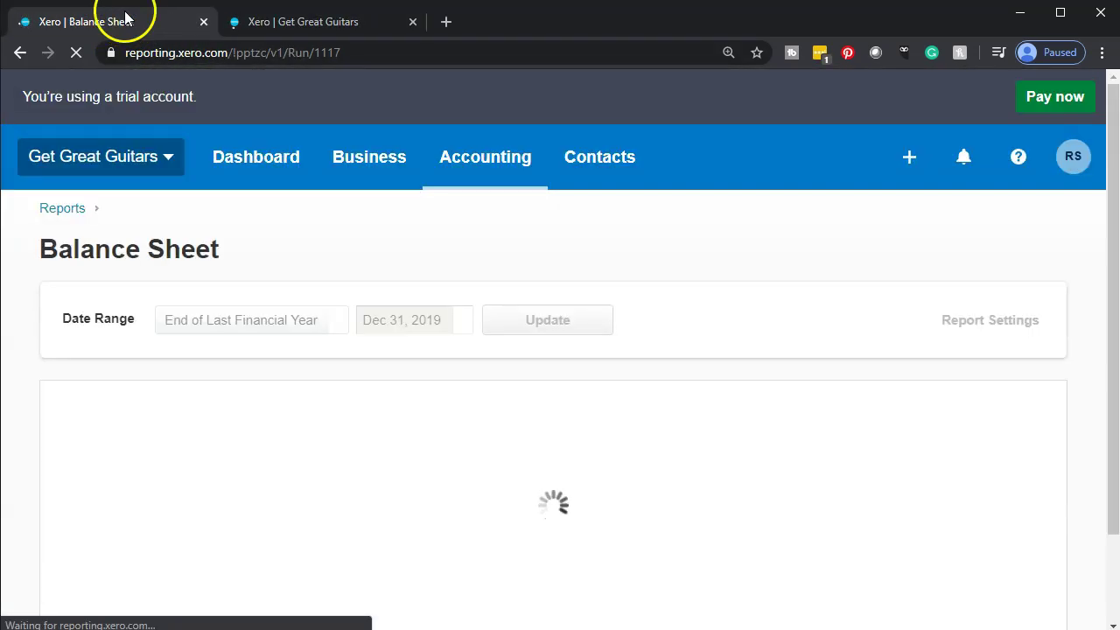
click(492, 169)
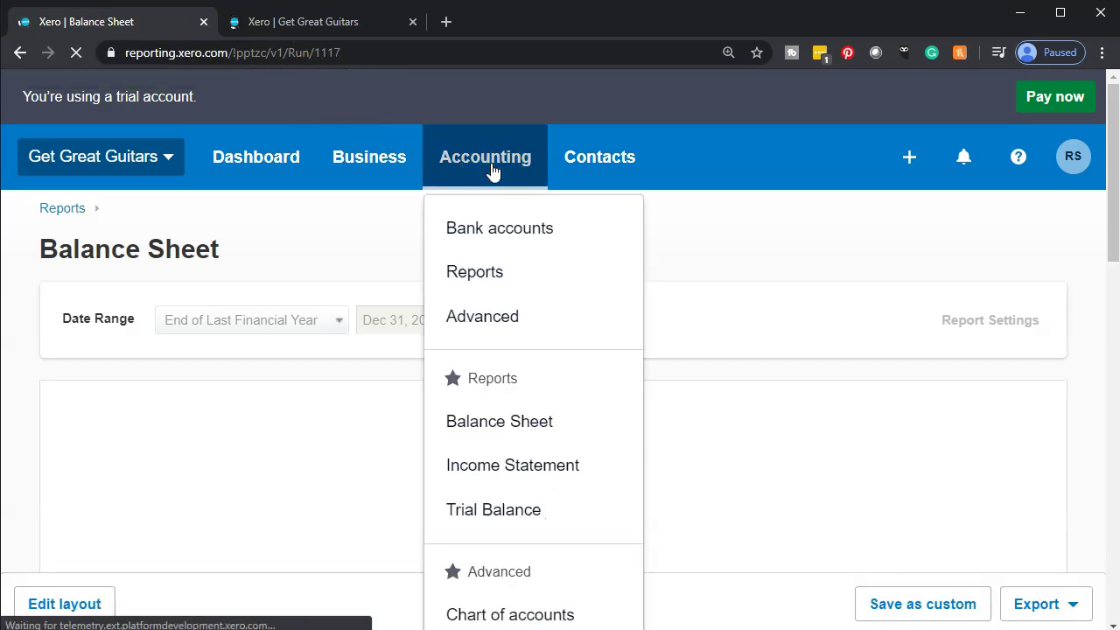
click(530, 471)
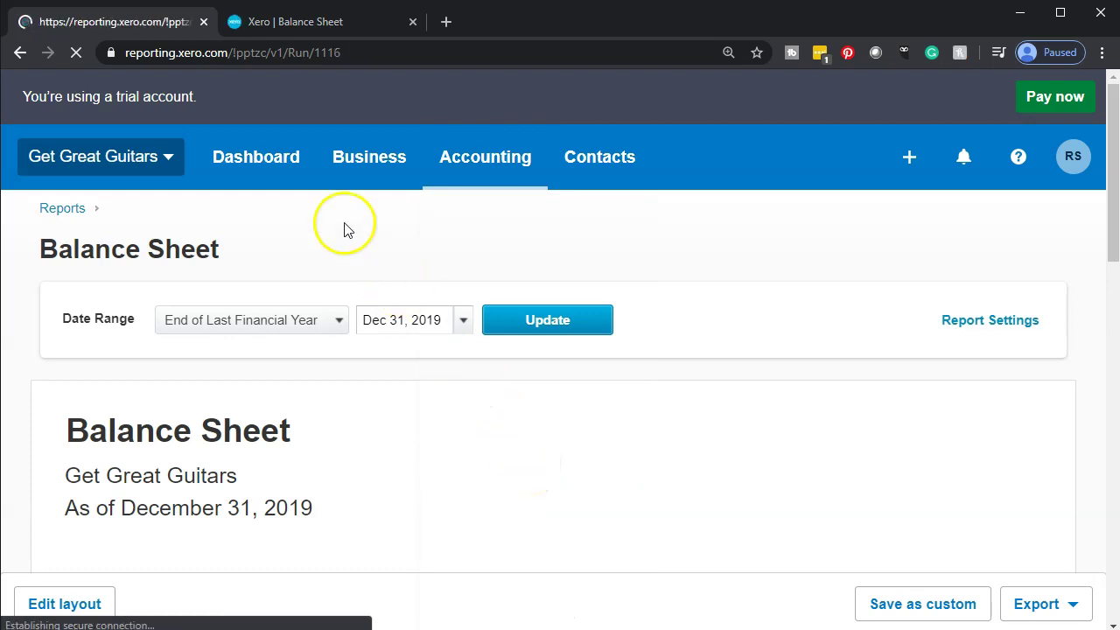
right_click(108, 29)
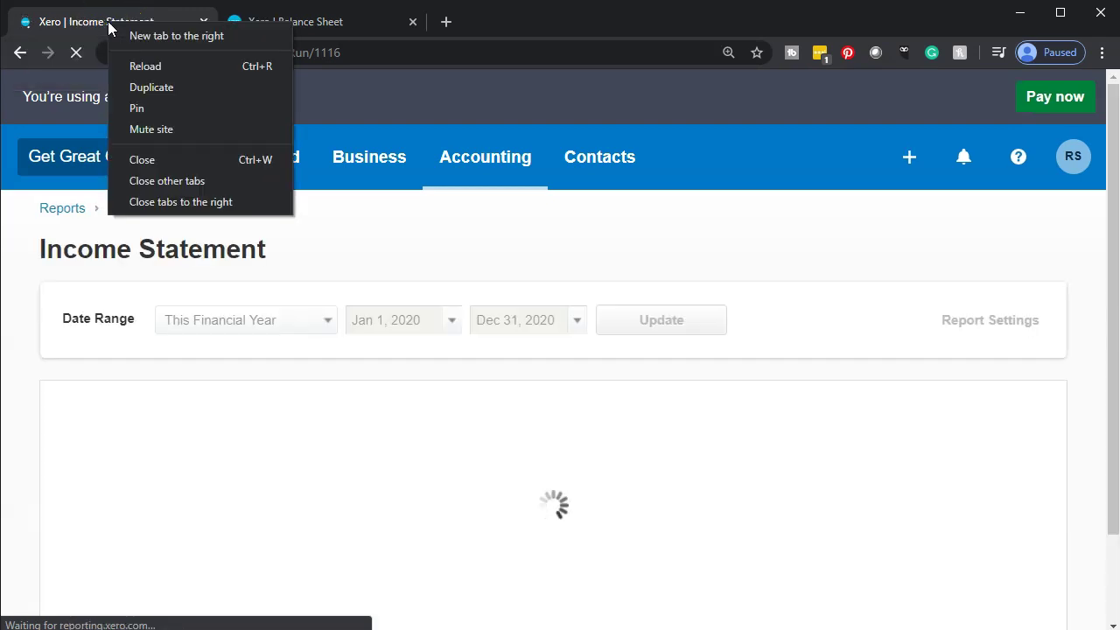
click(151, 86)
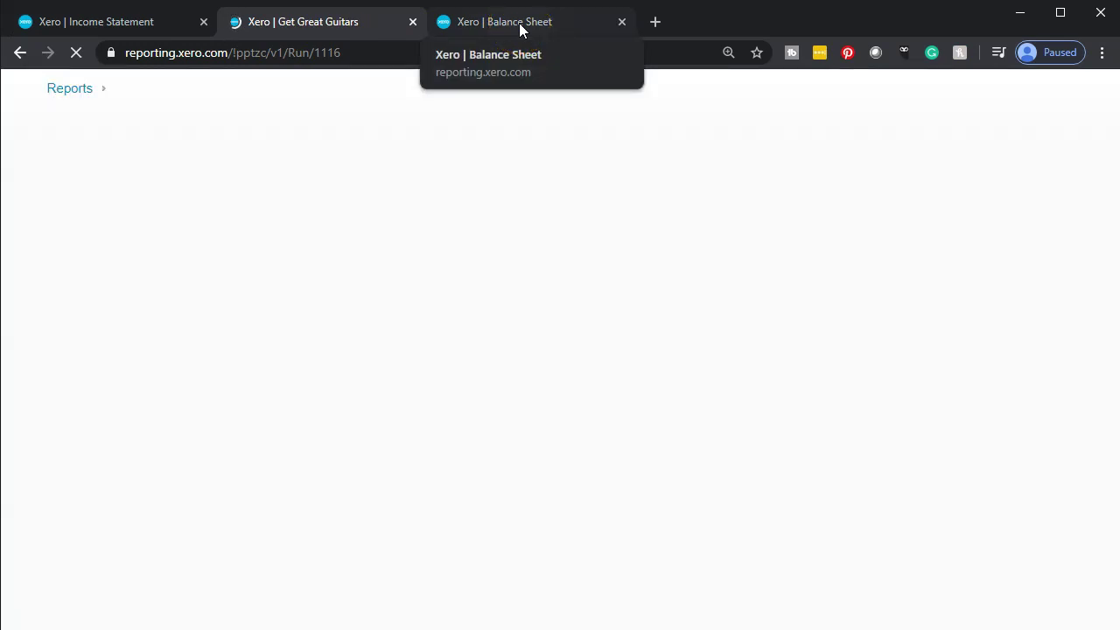
Rerun the Balance Sheet as of February 29, 2020.
click(519, 23)
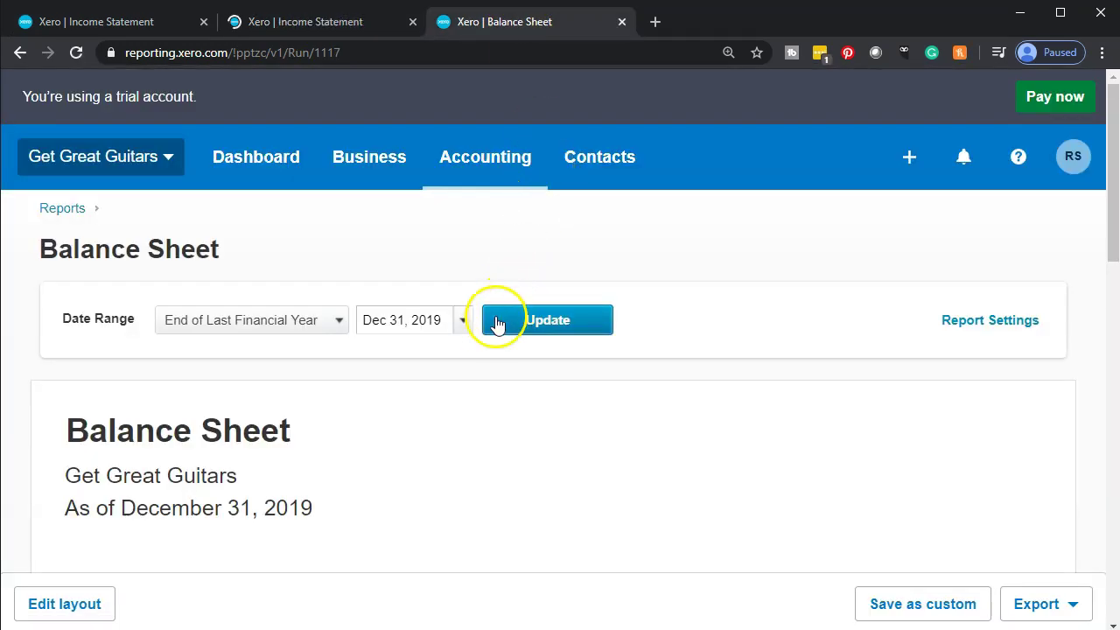
click(465, 324)
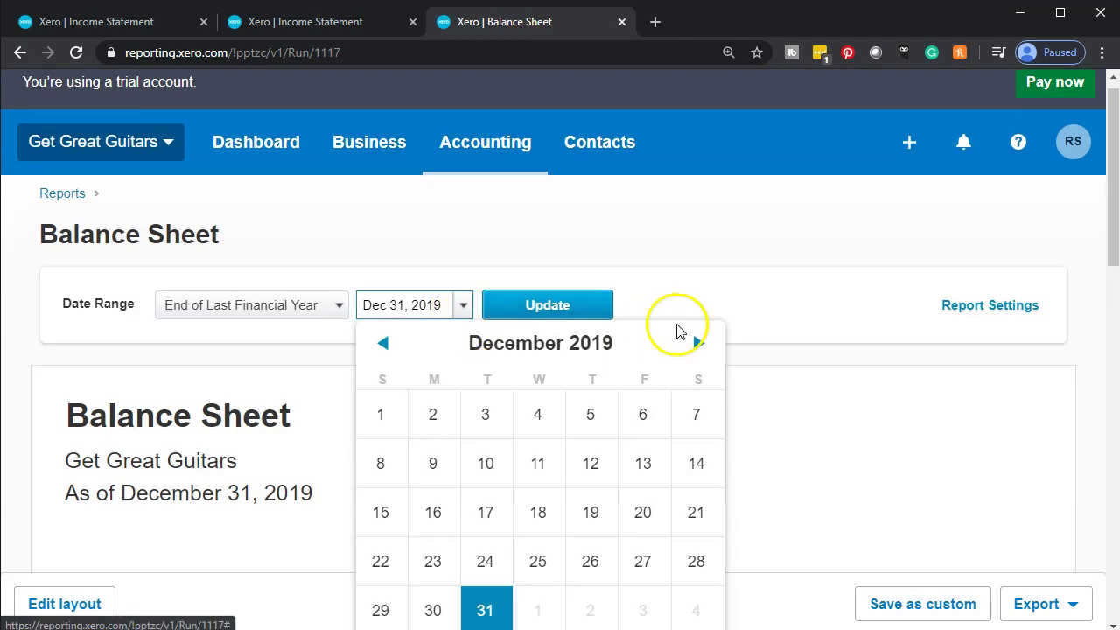
scroll(810, 319, down, 1)
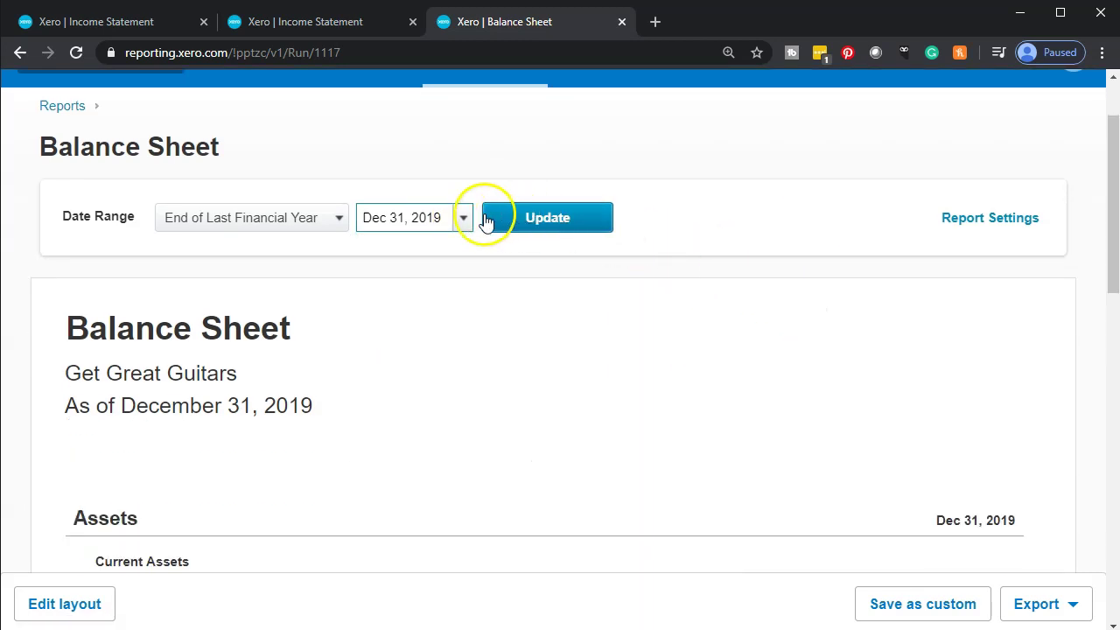
click(461, 218)
click(698, 255)
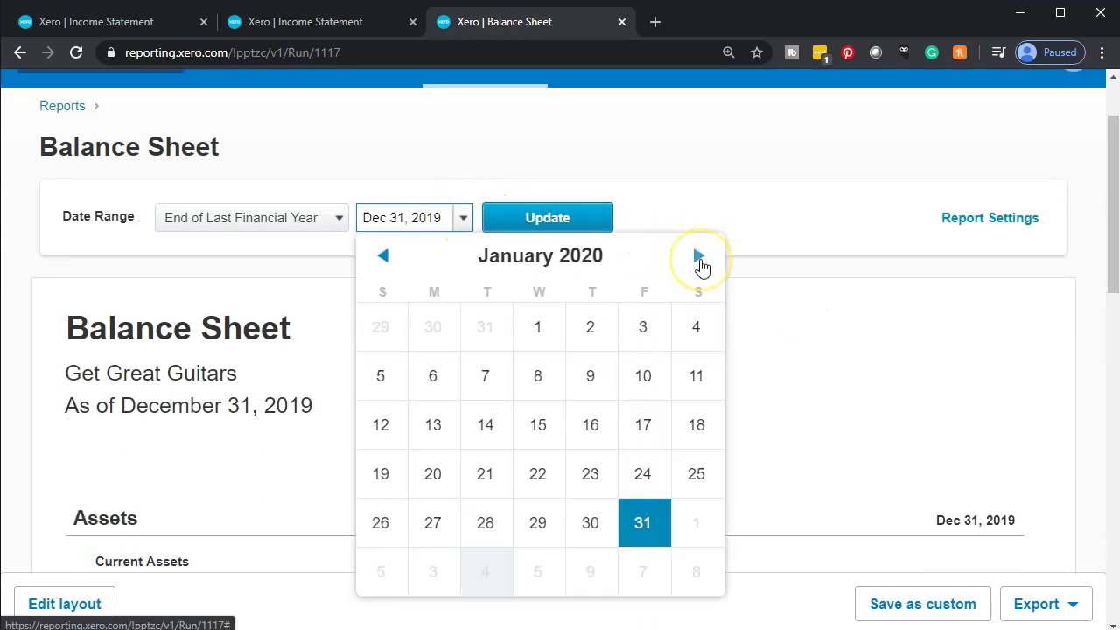
click(698, 255)
click(716, 508)
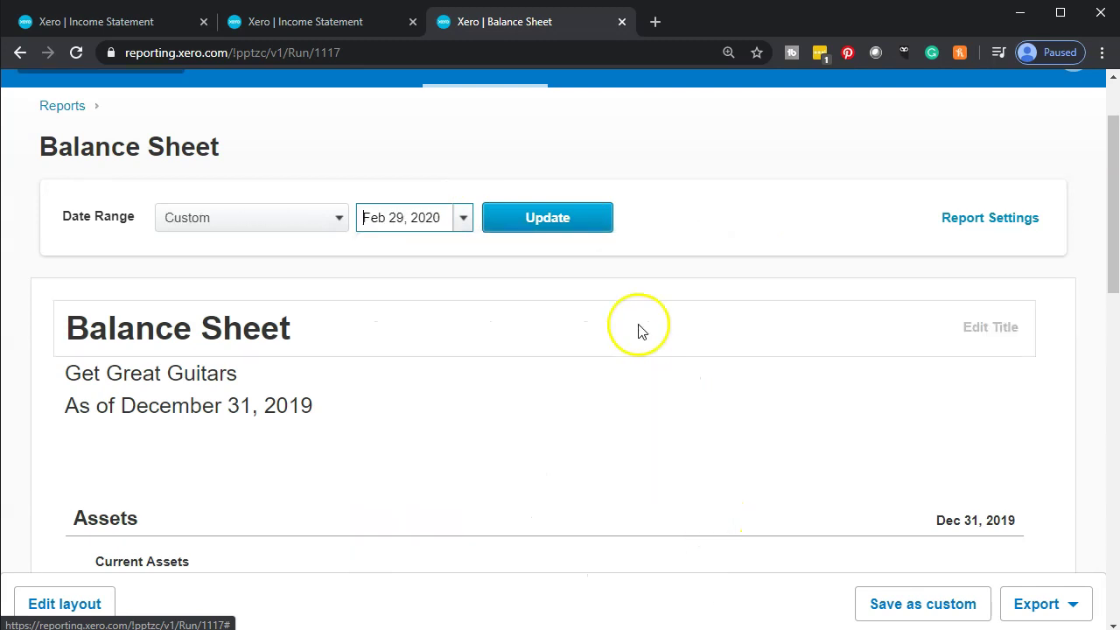
click(592, 217)
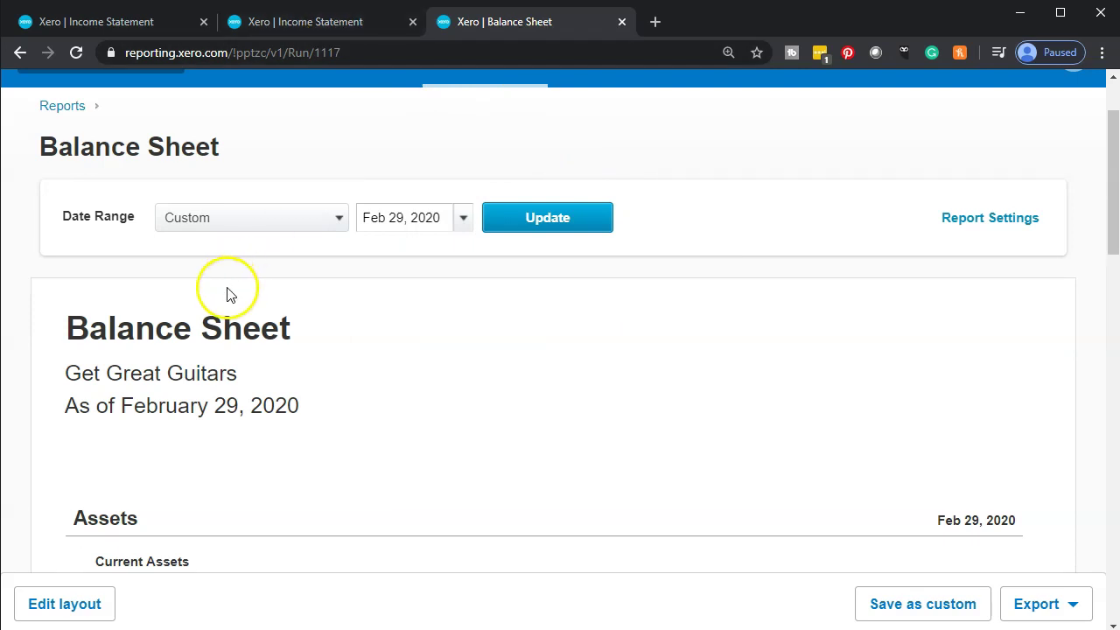
Scroll down to review current liabilities, including Interest Payable of 250.00.
scroll(228, 283, down, 2)
scroll(228, 283, down, 3)
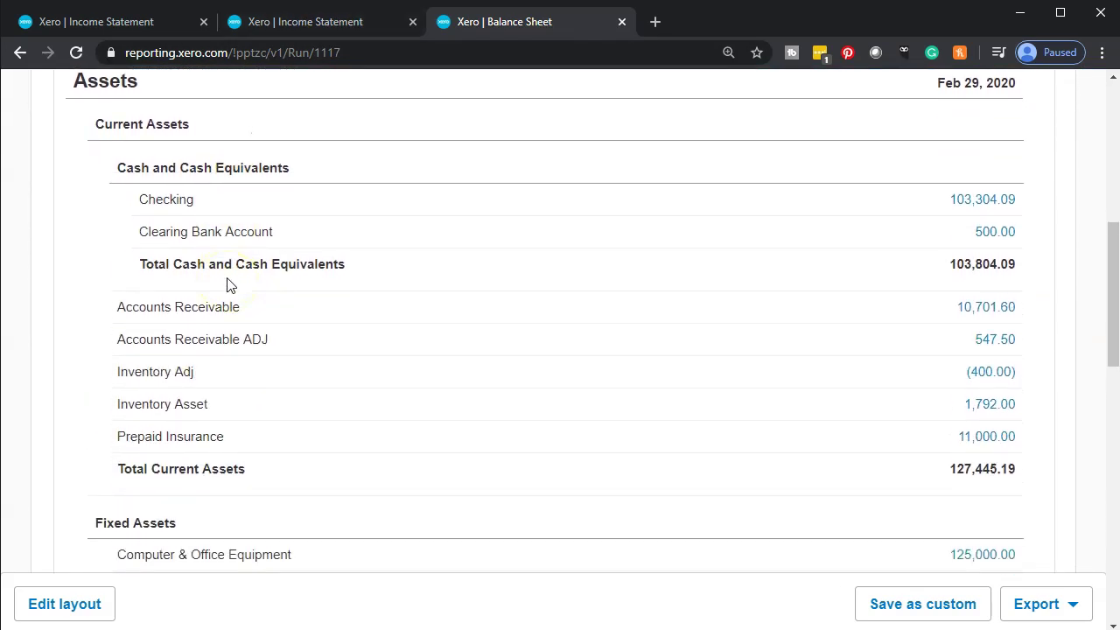
scroll(229, 284, down, 1)
scroll(227, 284, down, 3)
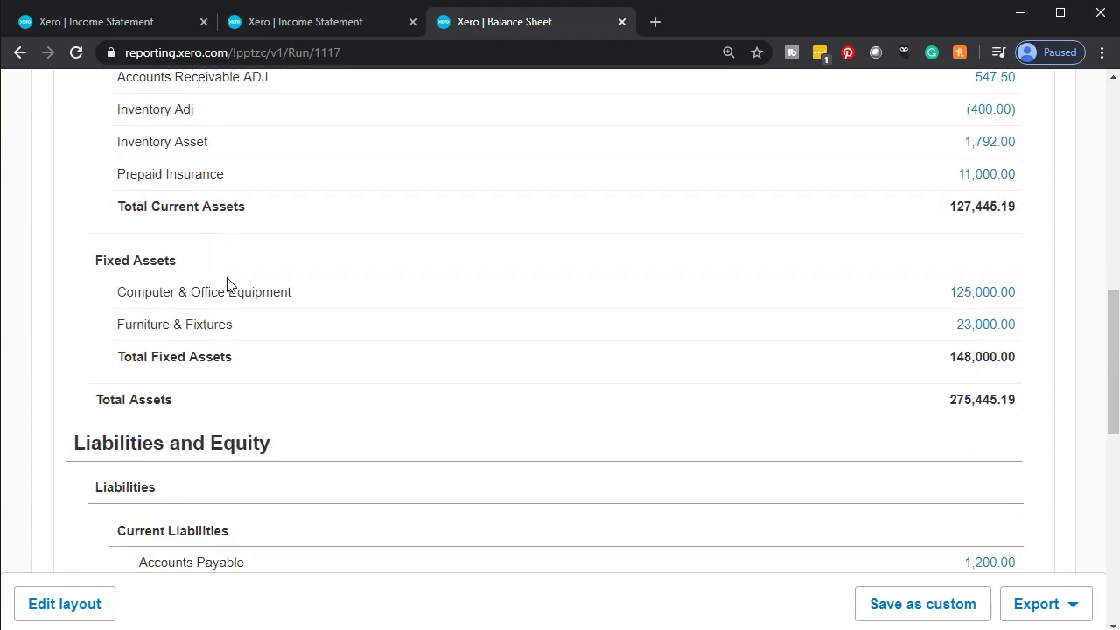
scroll(229, 284, down, 2)
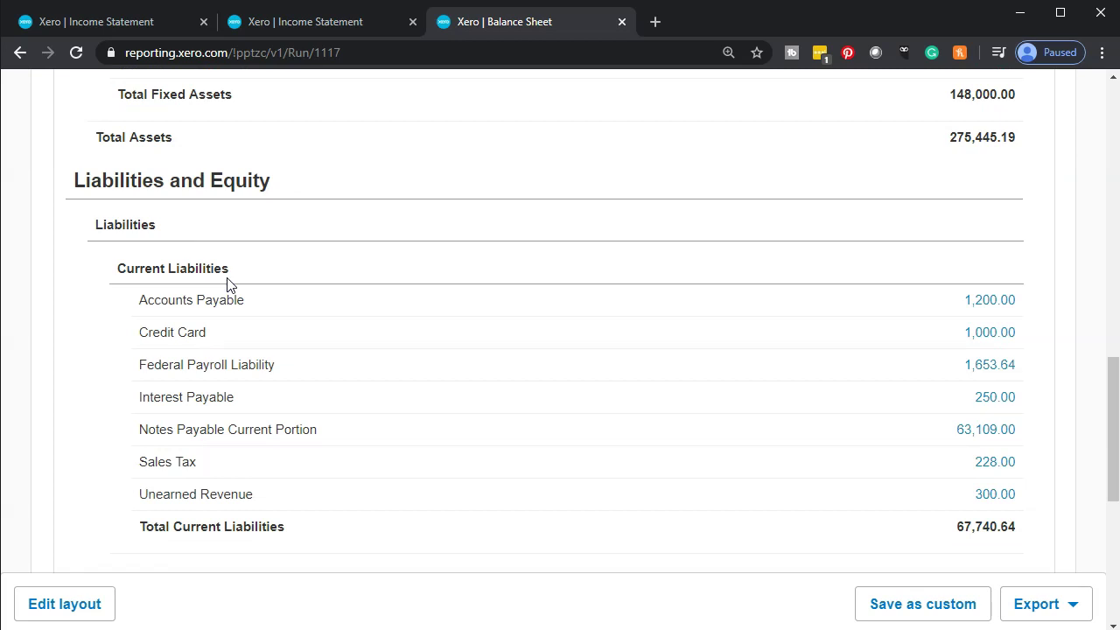
scroll(229, 284, down, 1)
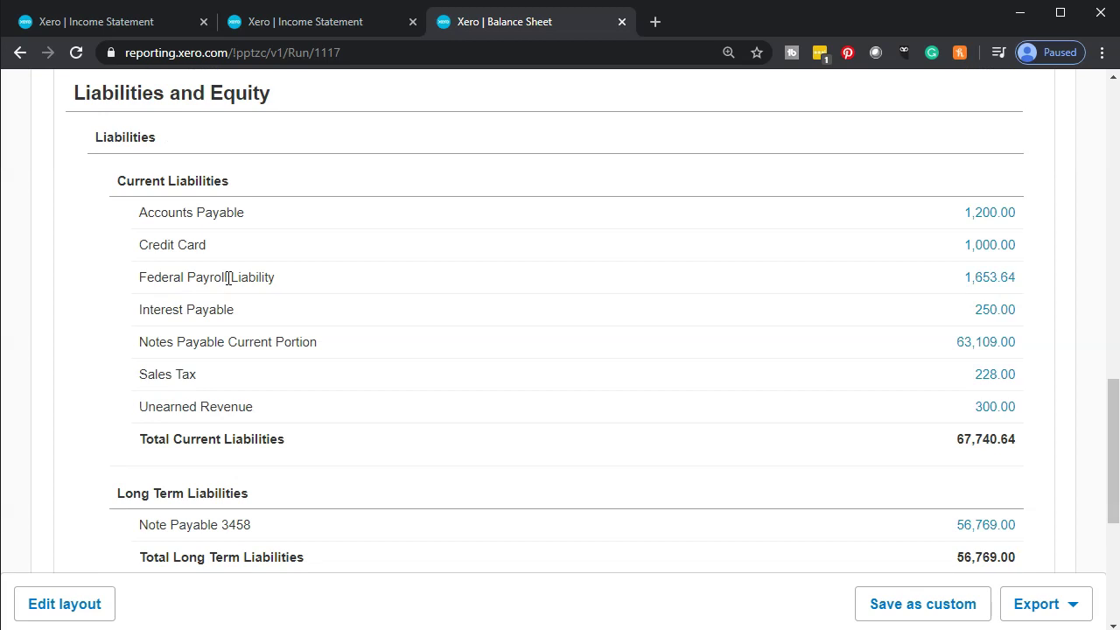
click(239, 274)
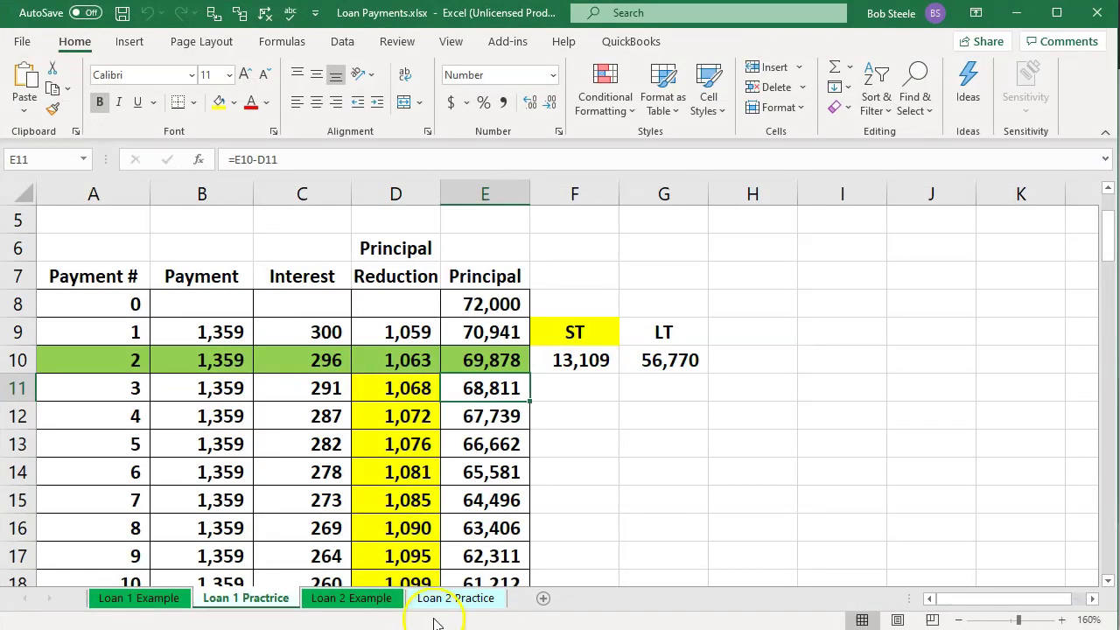
On the Loan 2 Practice sheet, check the E10 principal and C8 interest formulas, then minimize Excel.
click(456, 597)
click(472, 481)
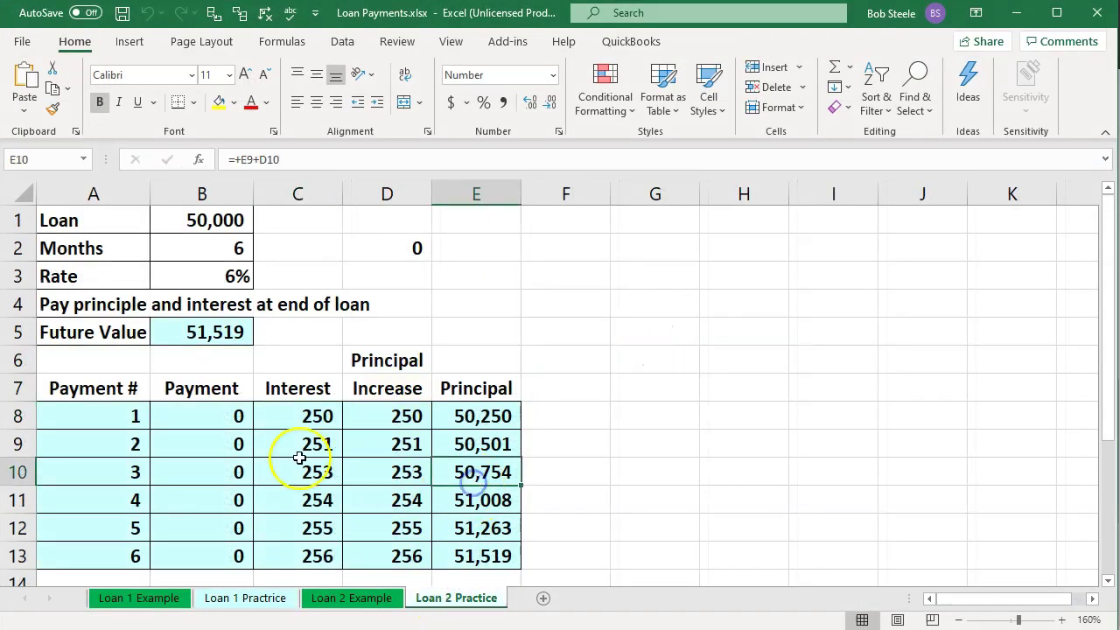
scroll(201, 428, down, 1)
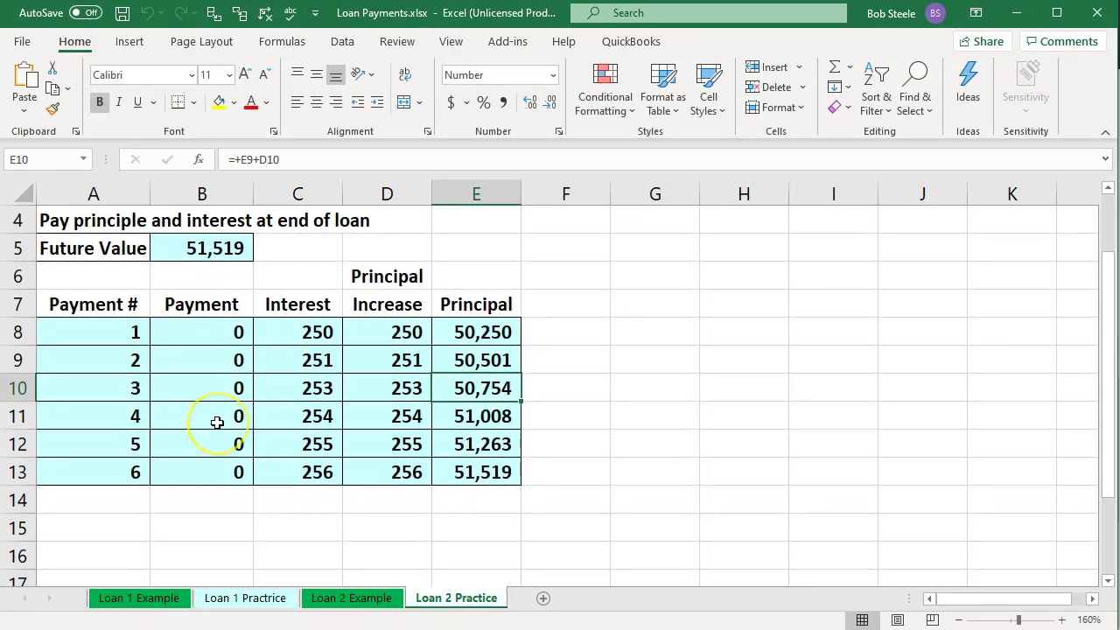
click(288, 336)
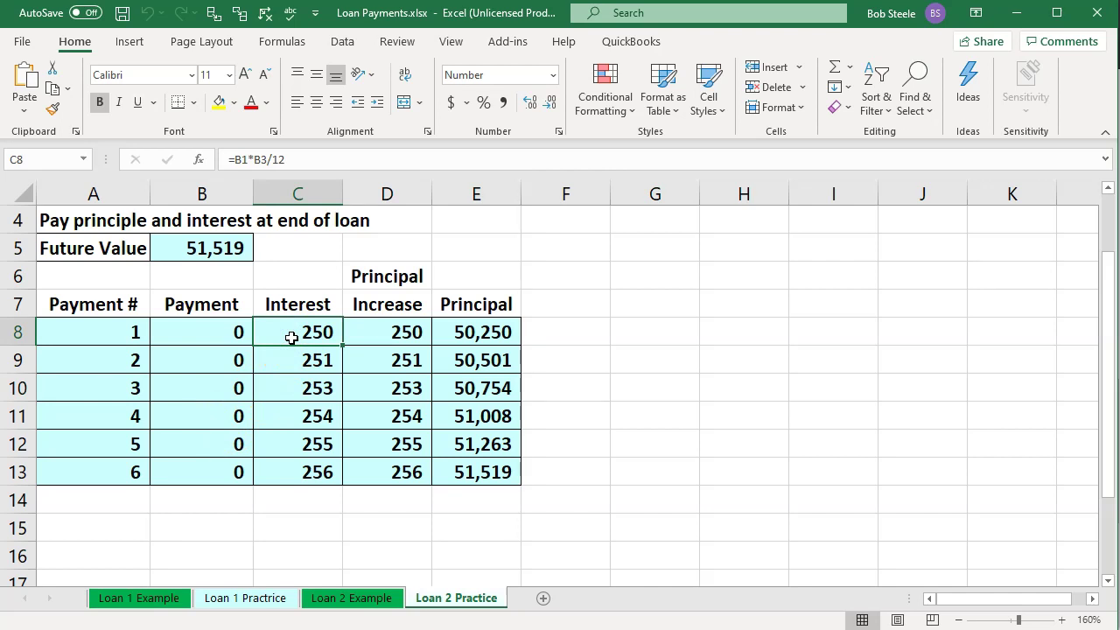
click(1015, 13)
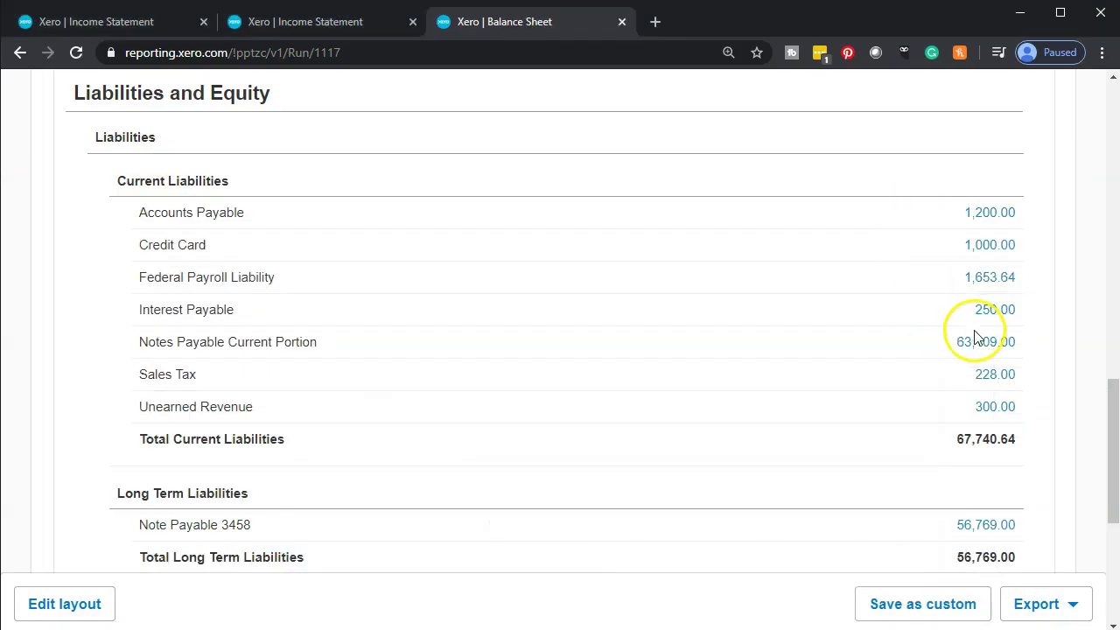
Find Interest Expense of 846.00 in the second Income Statement tab's operating expenses.
click(331, 27)
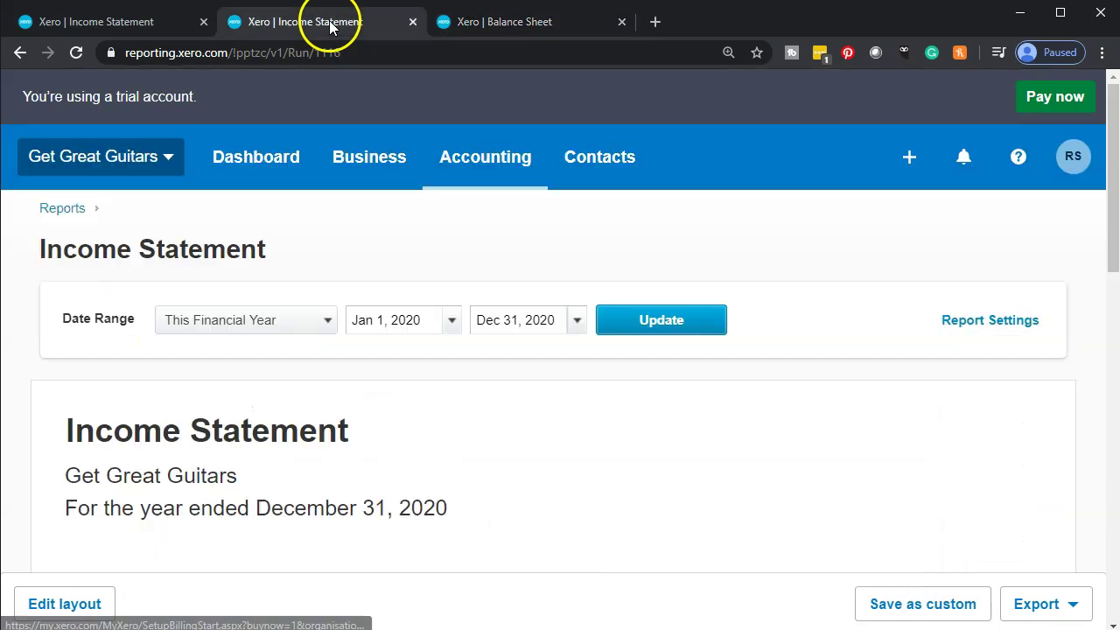
scroll(345, 326, down, 4)
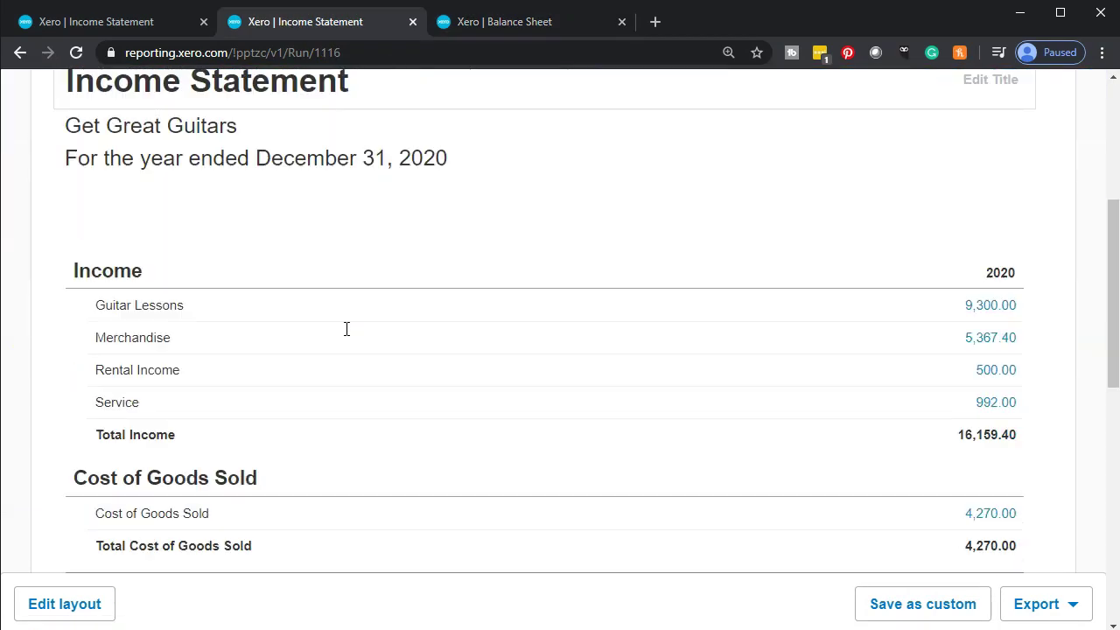
scroll(347, 328, down, 6)
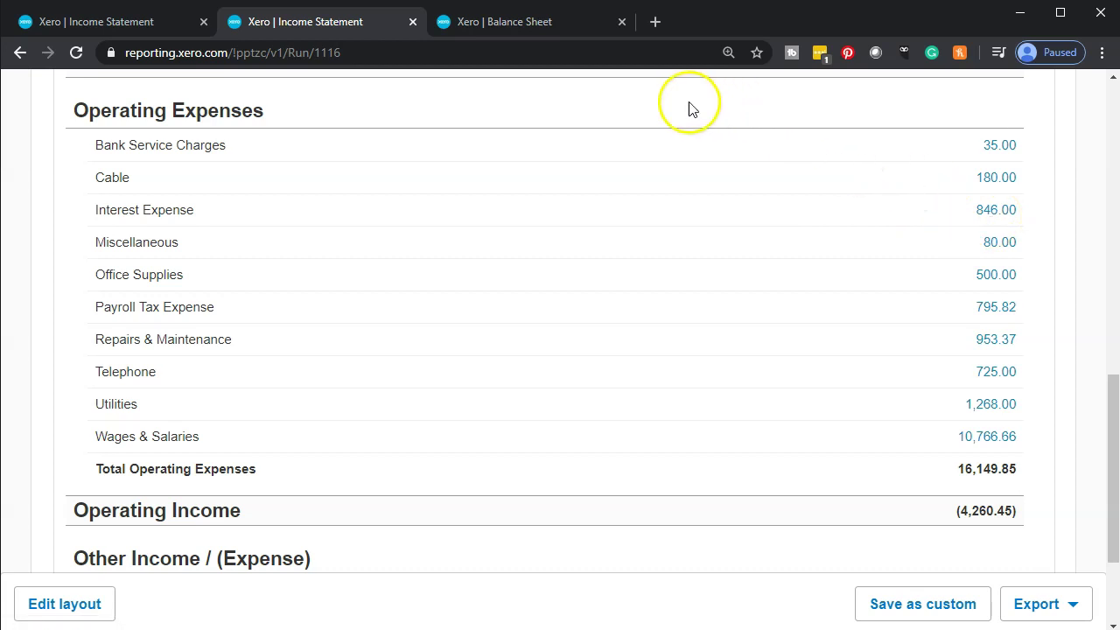
click(531, 24)
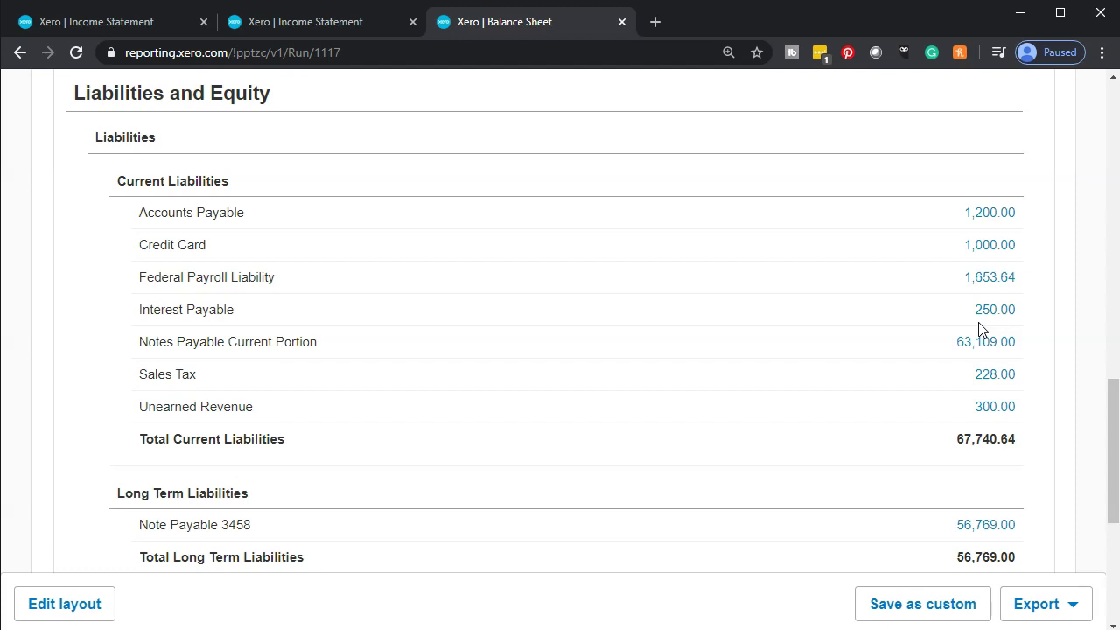
Restore the Excel Loan Payments workbook and switch to another loan sheet to compare.
click(672, 617)
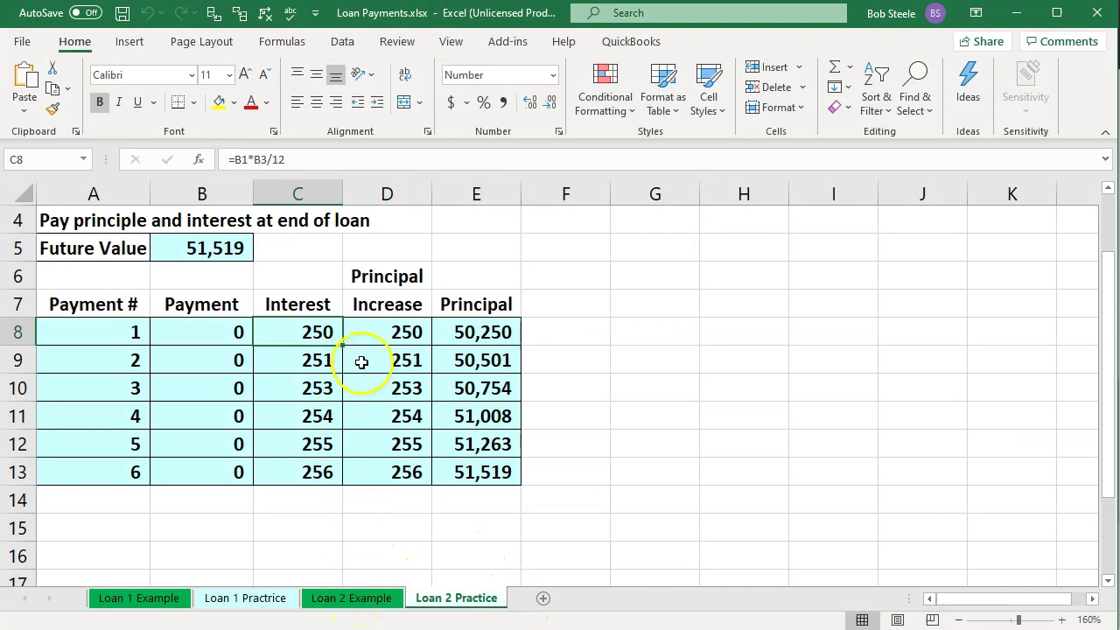
click(358, 597)
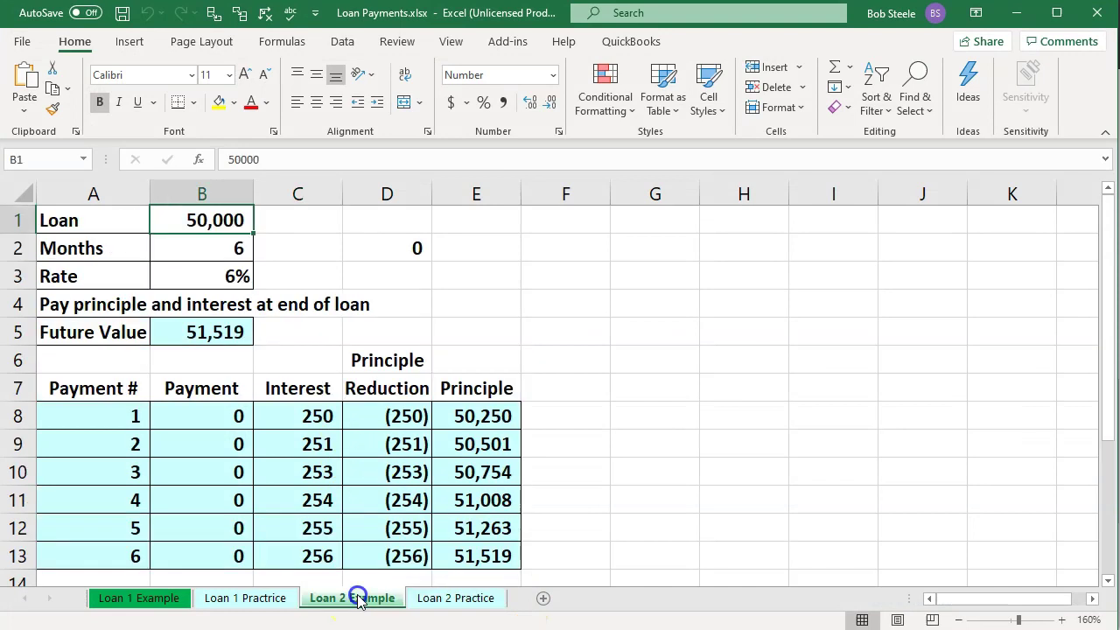
click(278, 598)
click(396, 416)
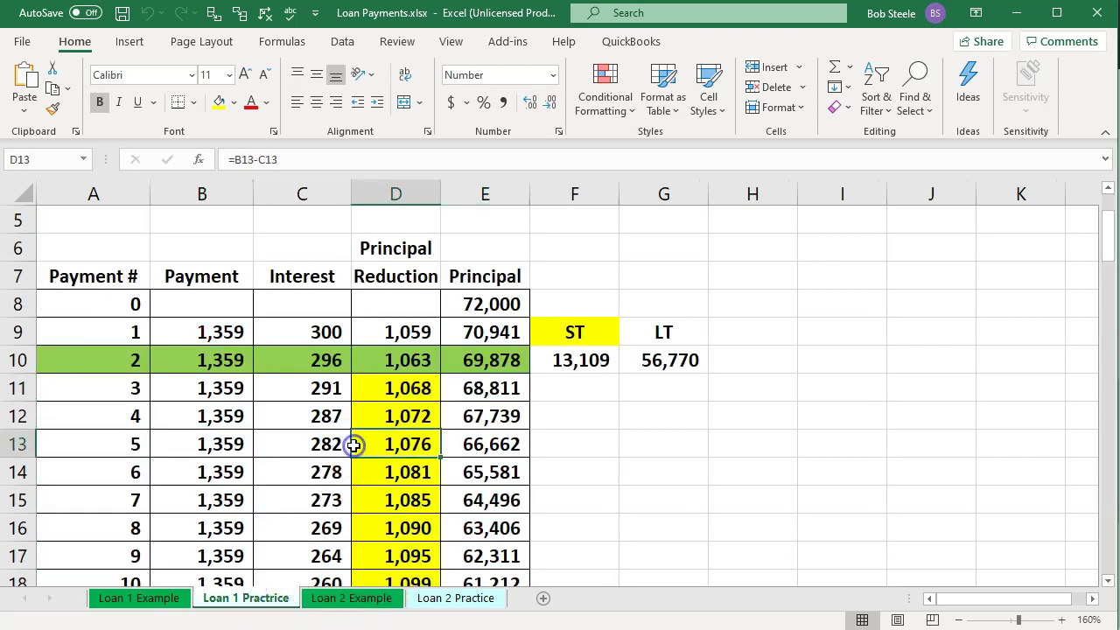
scroll(268, 351, down, 1)
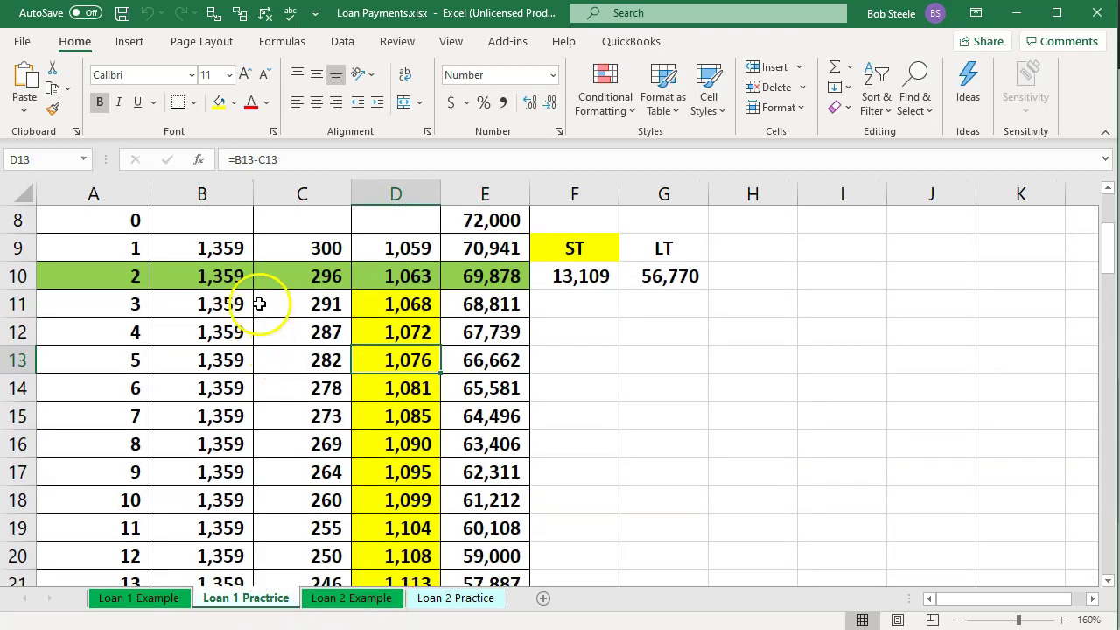
scroll(260, 303, up, 1)
click(293, 360)
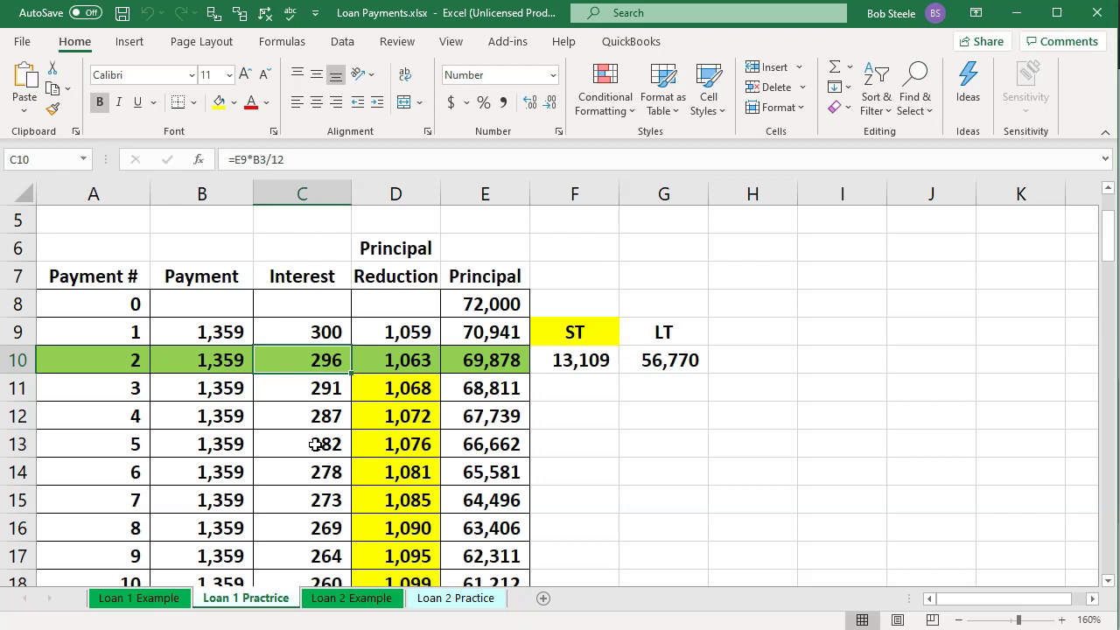
key(Down)
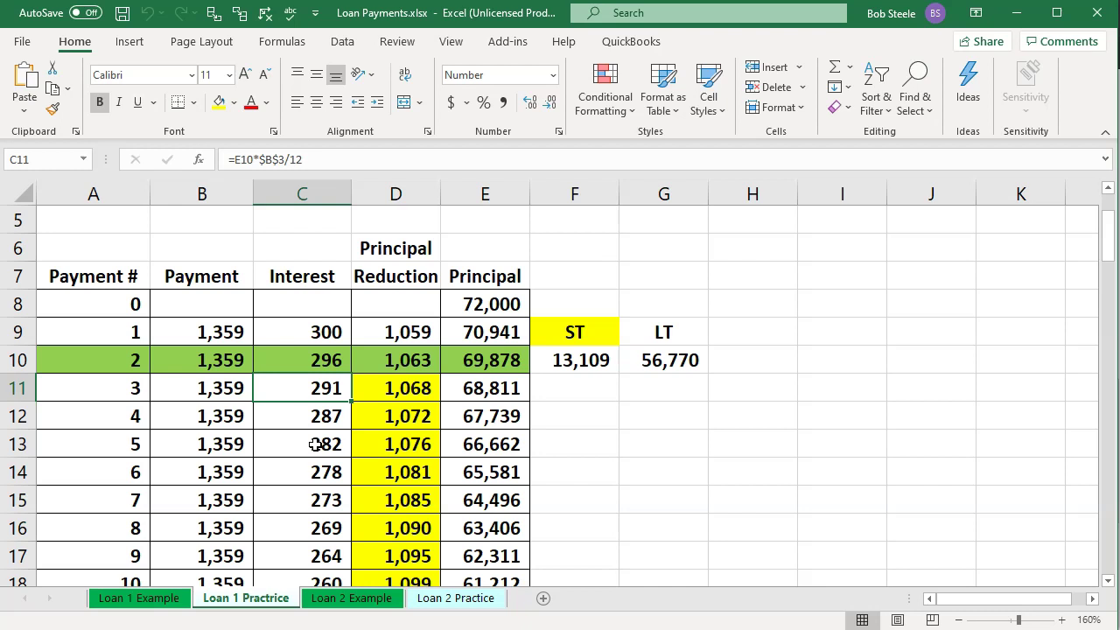
key(Left)
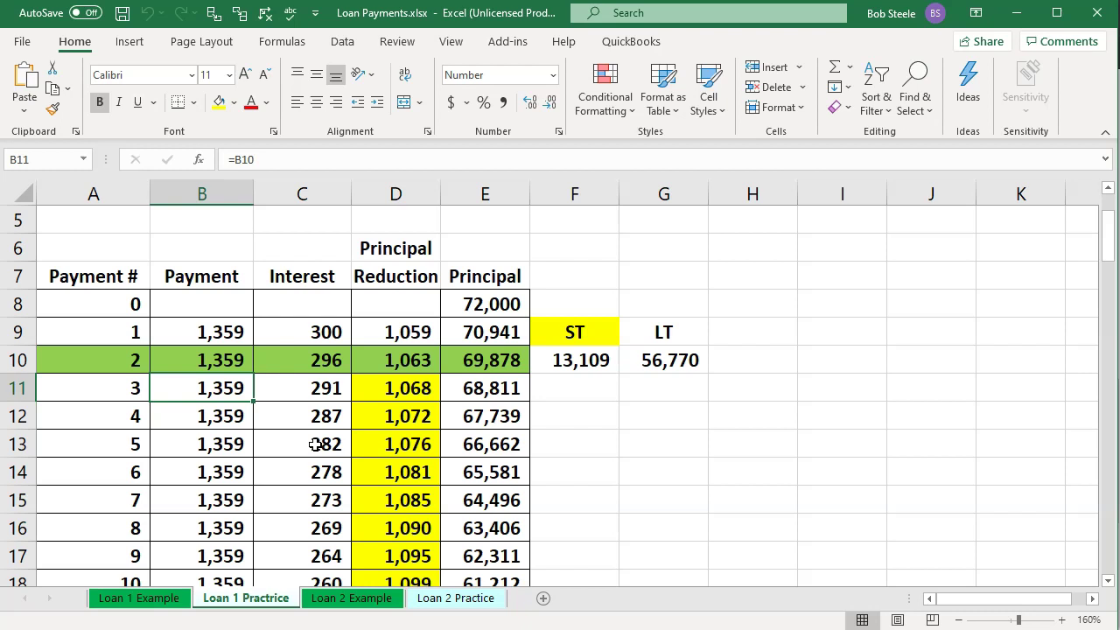
key(Right)
key(Right)
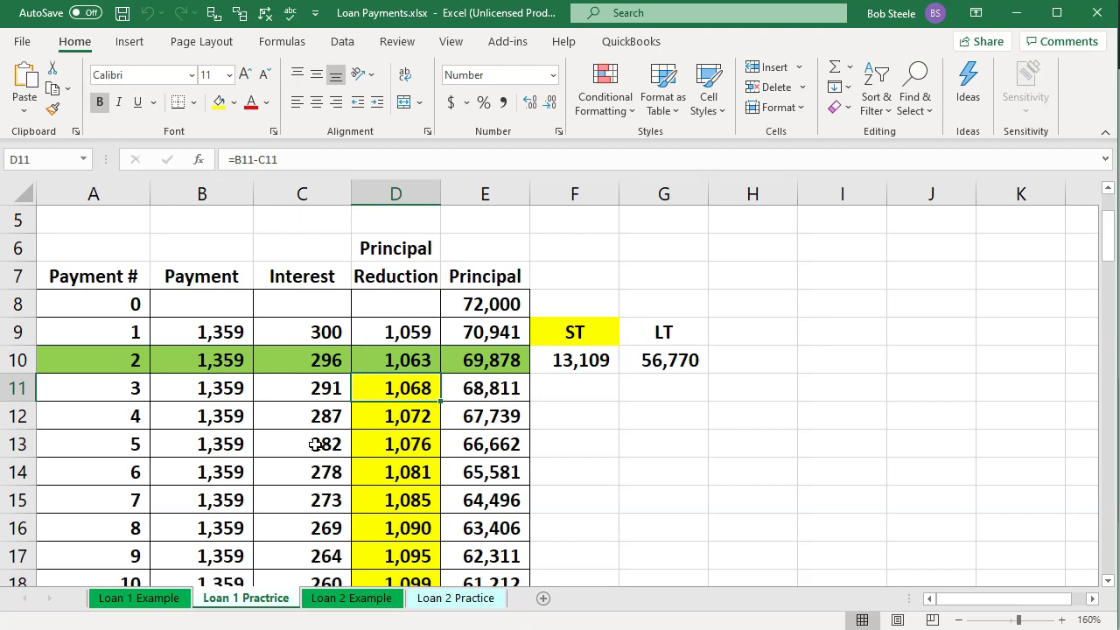
key(Left)
key(Left)
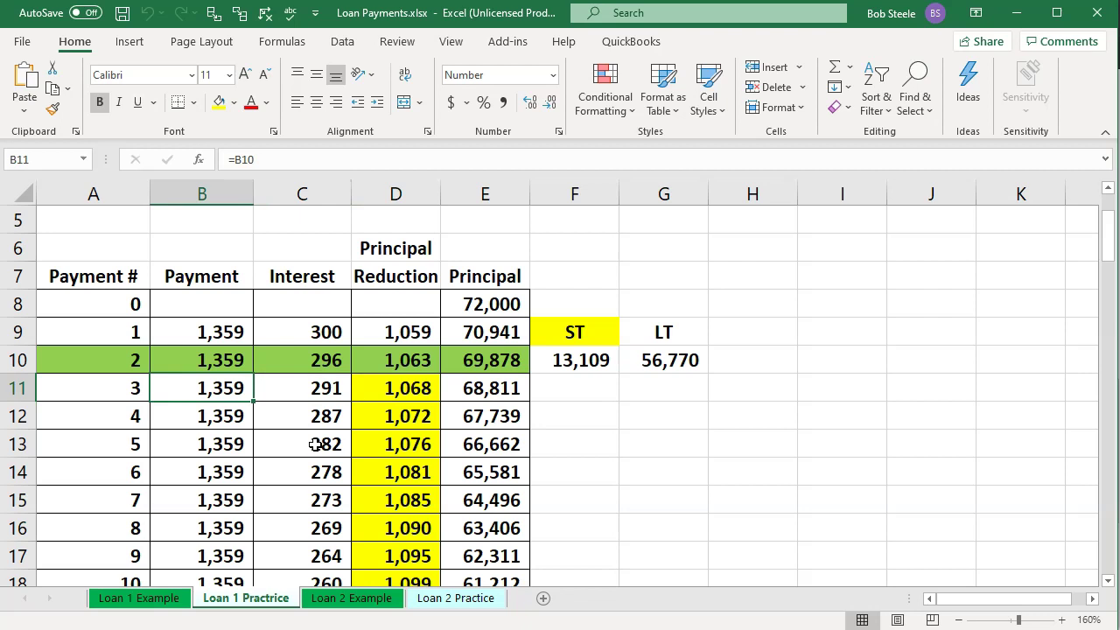
click(122, 389)
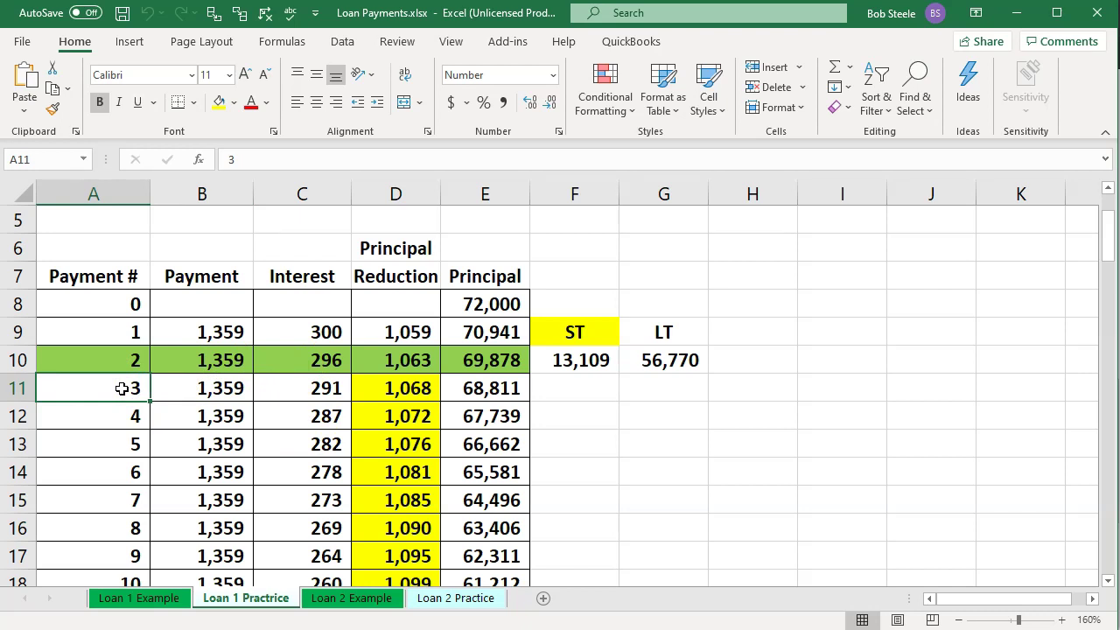
key(Right)
key(Right)
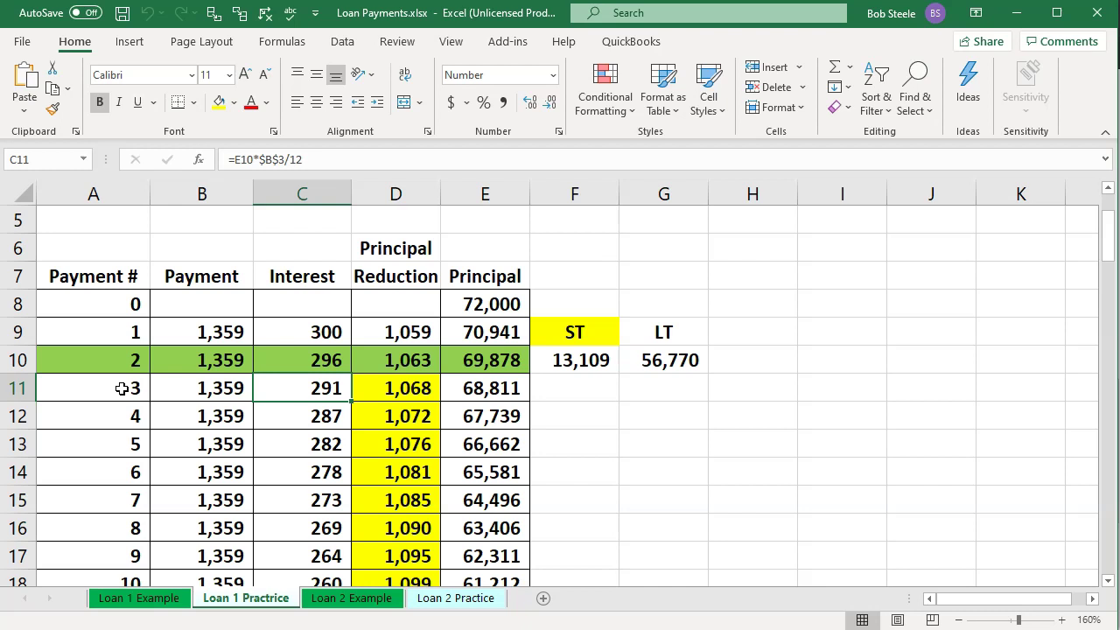
click(468, 598)
Step through the C8:C13 interest formulas, from the 250 first-month interest to payment 6.
click(280, 345)
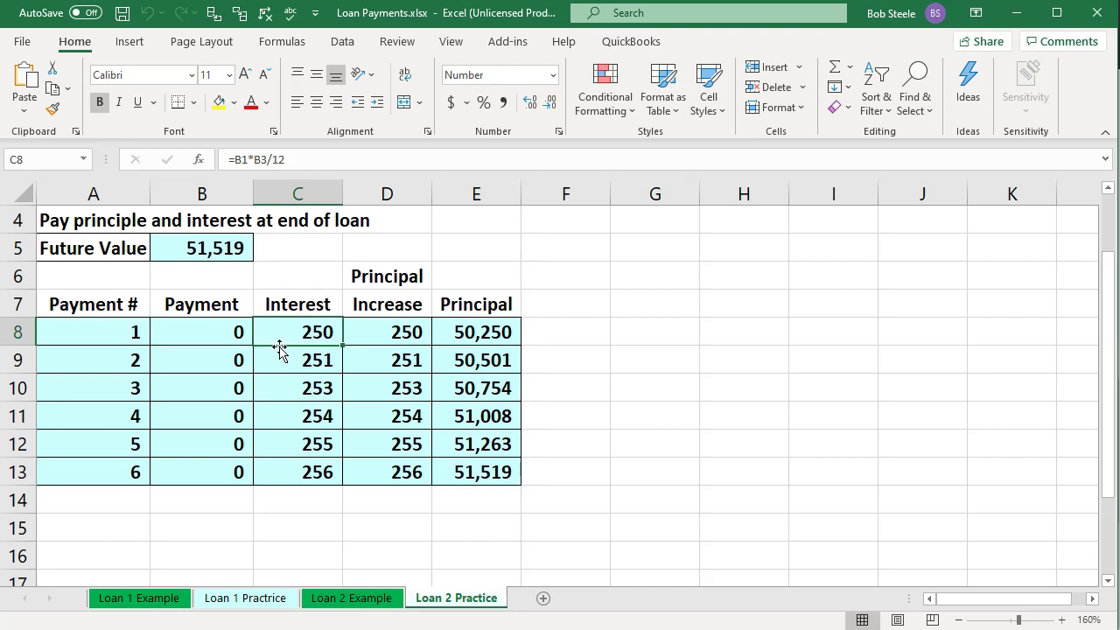
key(Down)
key(Down)
key(Down)
key(Down)
key(Down)
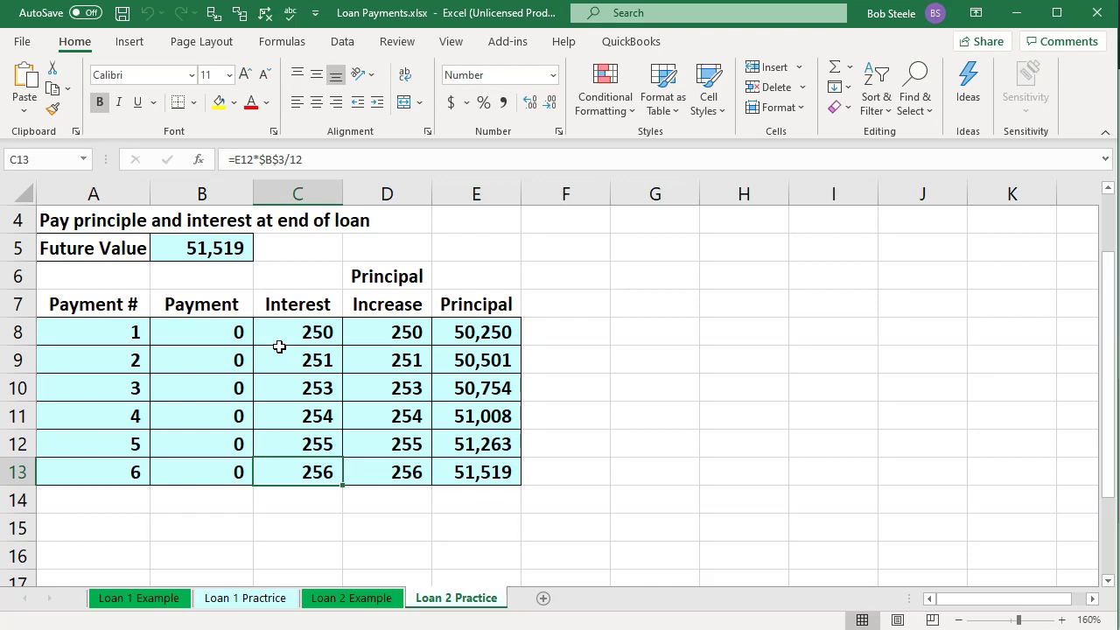
key(Up)
key(Up)
key(Up)
key(Up)
key(Up)
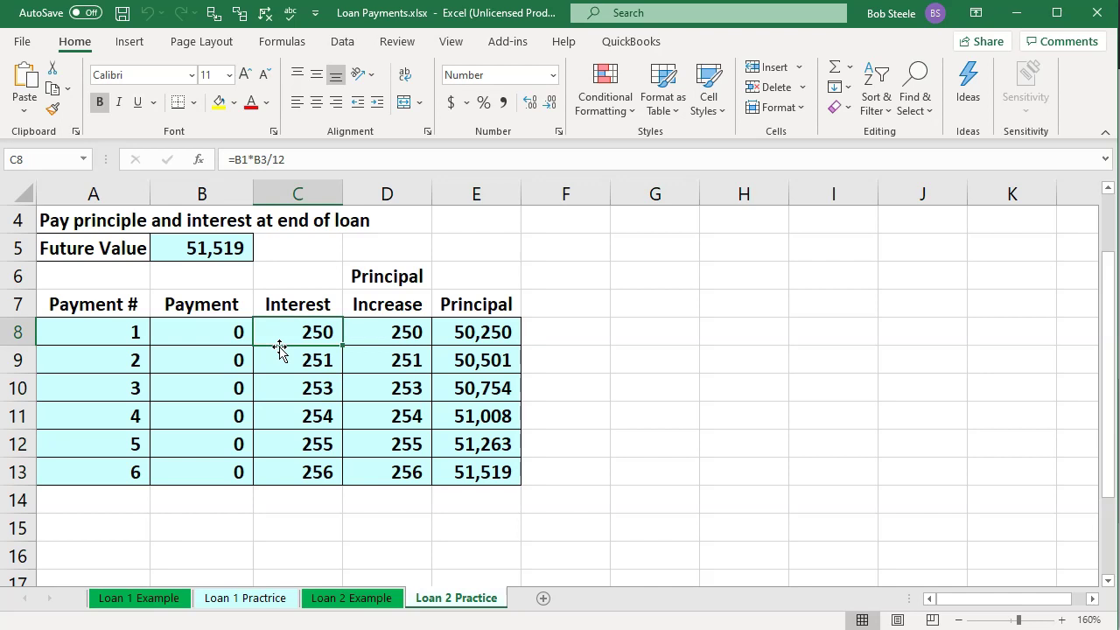
key(Down)
key(Down)
key(Down)
key(Down)
key(Down)
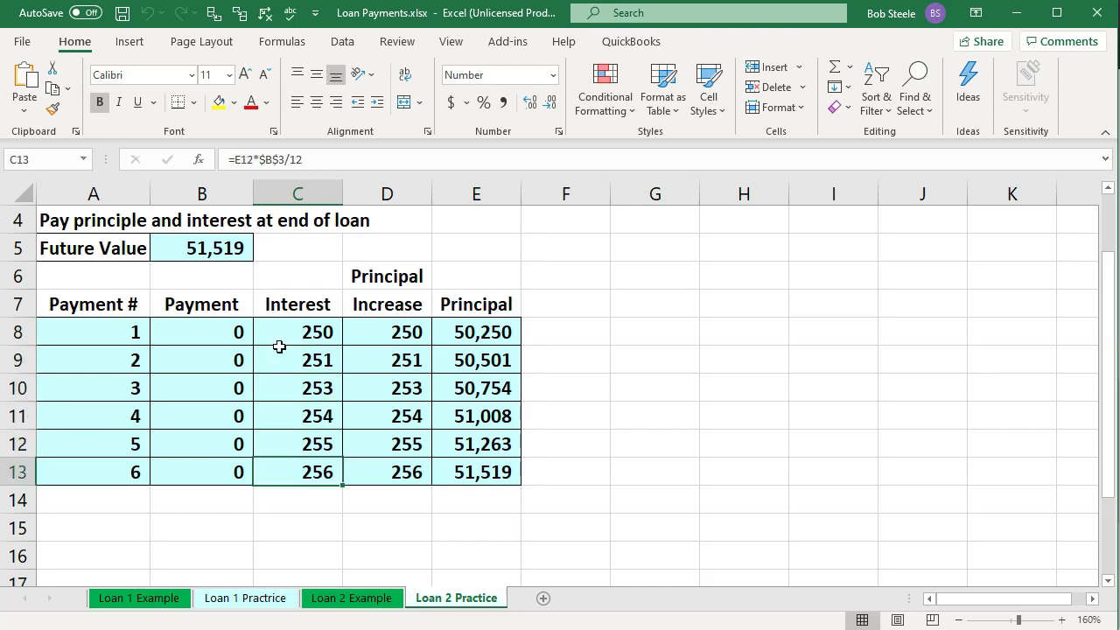
key(Up)
key(Up)
key(Up)
key(Up)
key(Up)
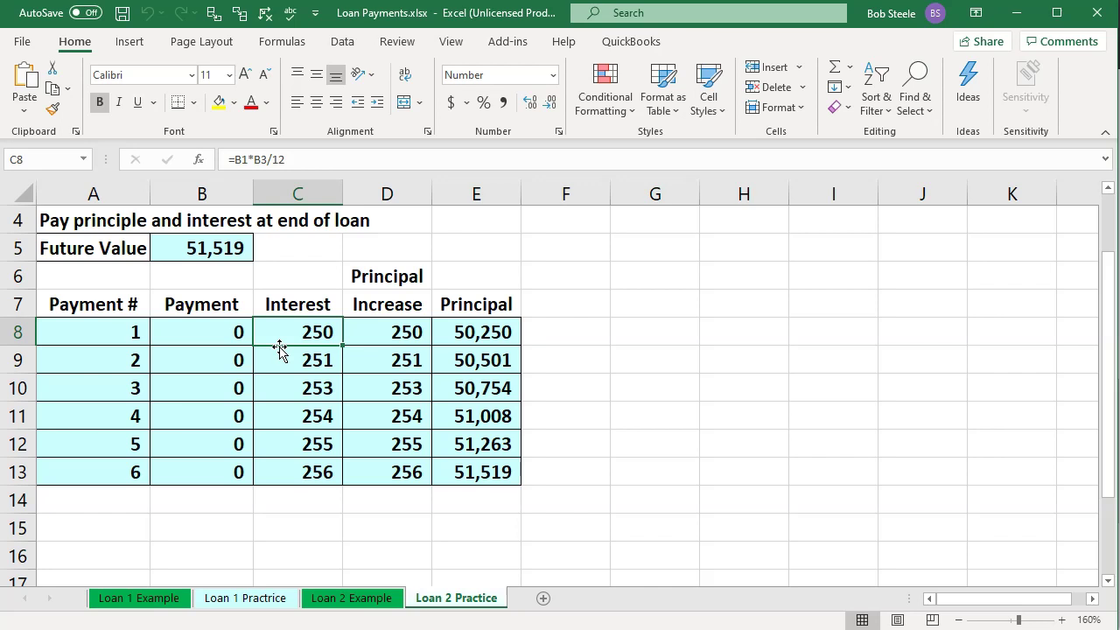
Minimize Excel and show the Income Statement for the year ended December 31, 2020 in Xero.
click(1016, 14)
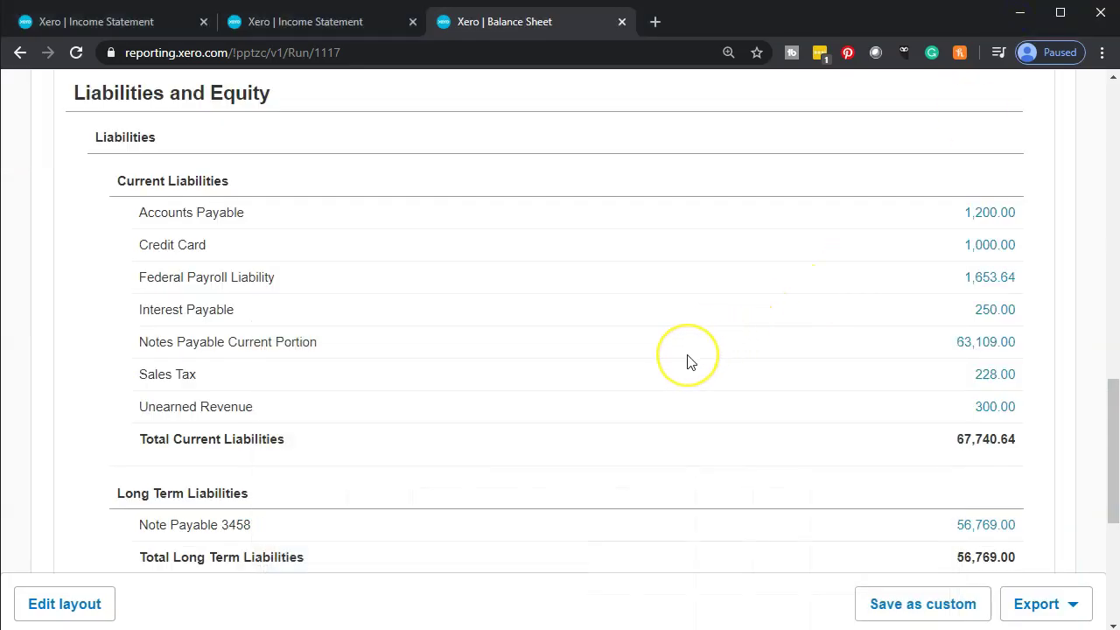
scroll(688, 361, up, 1)
scroll(689, 362, up, 1)
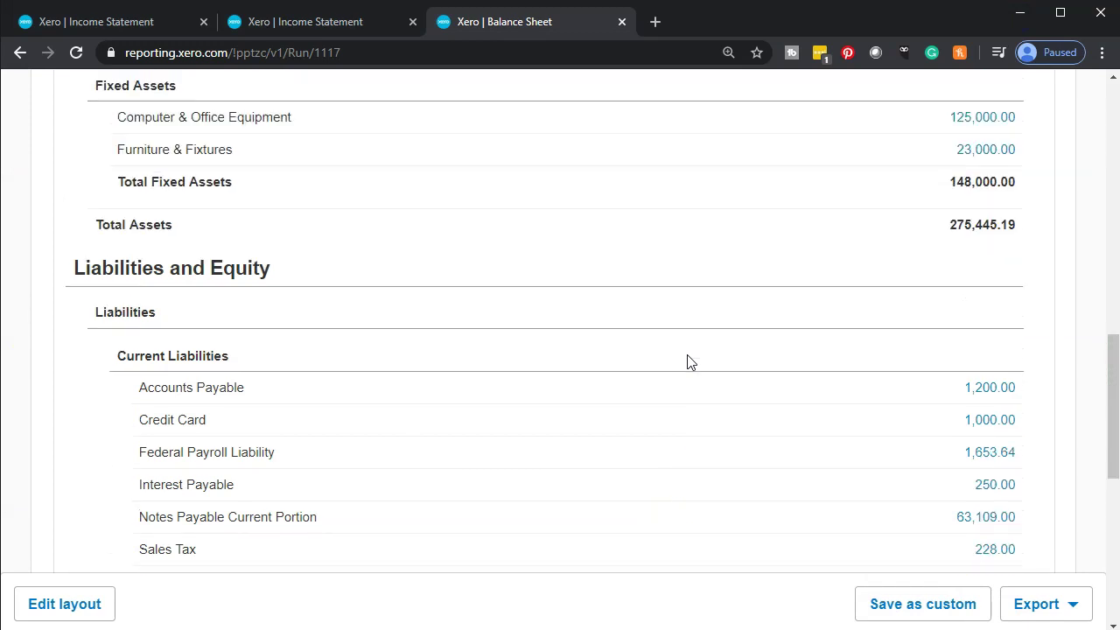
scroll(689, 361, up, 15)
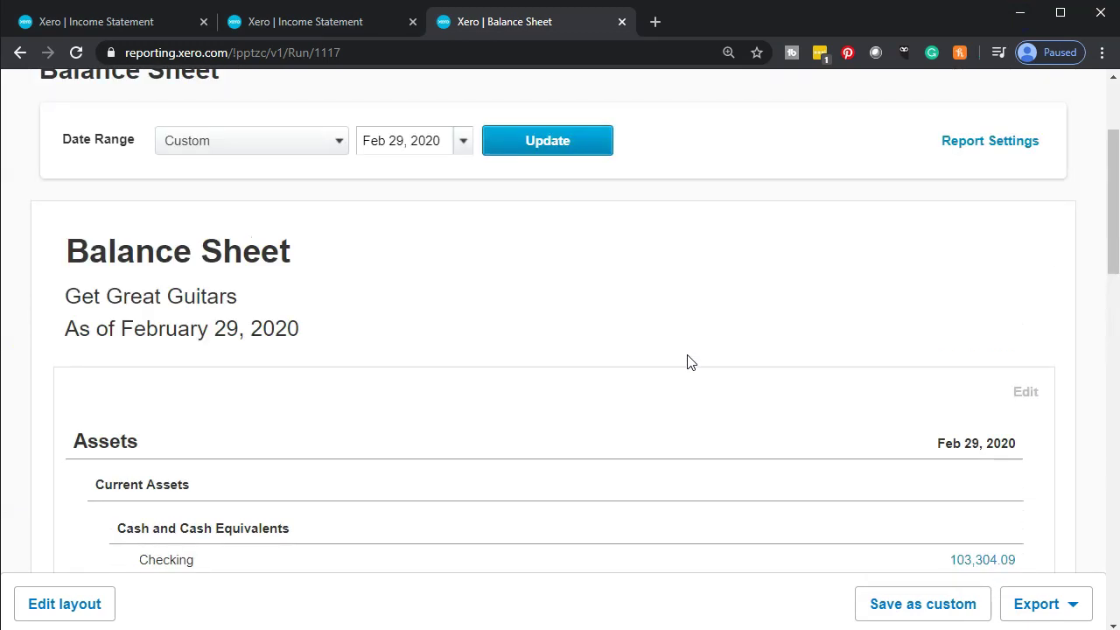
click(302, 25)
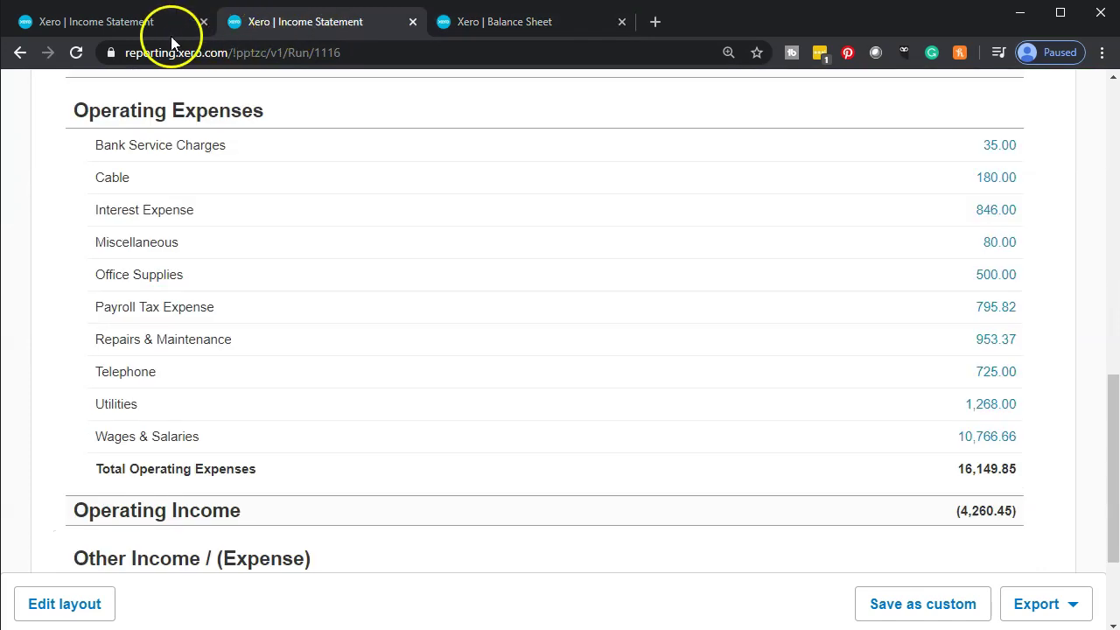
click(146, 29)
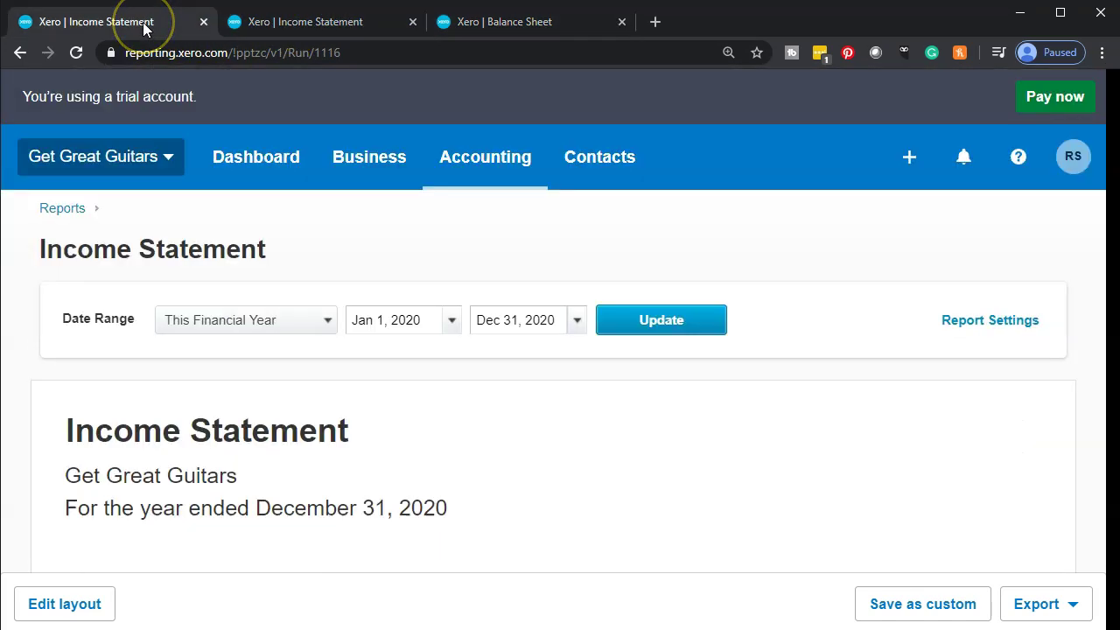
click(471, 158)
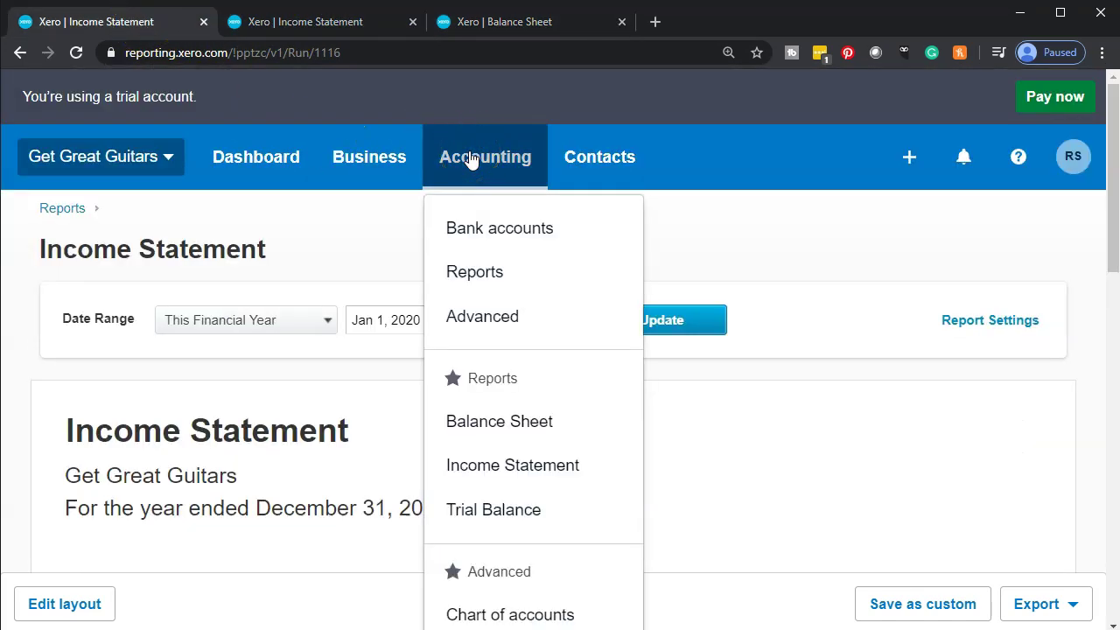
Go from the reports list to the February 2020 Journal Report and start a new manual journal.
click(501, 274)
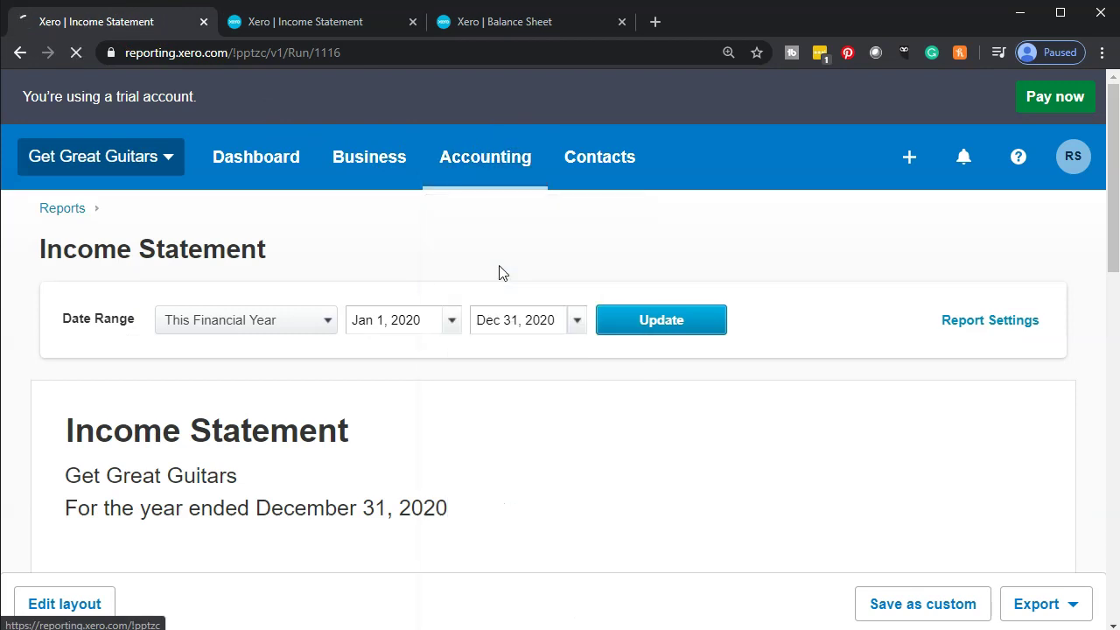
click(487, 329)
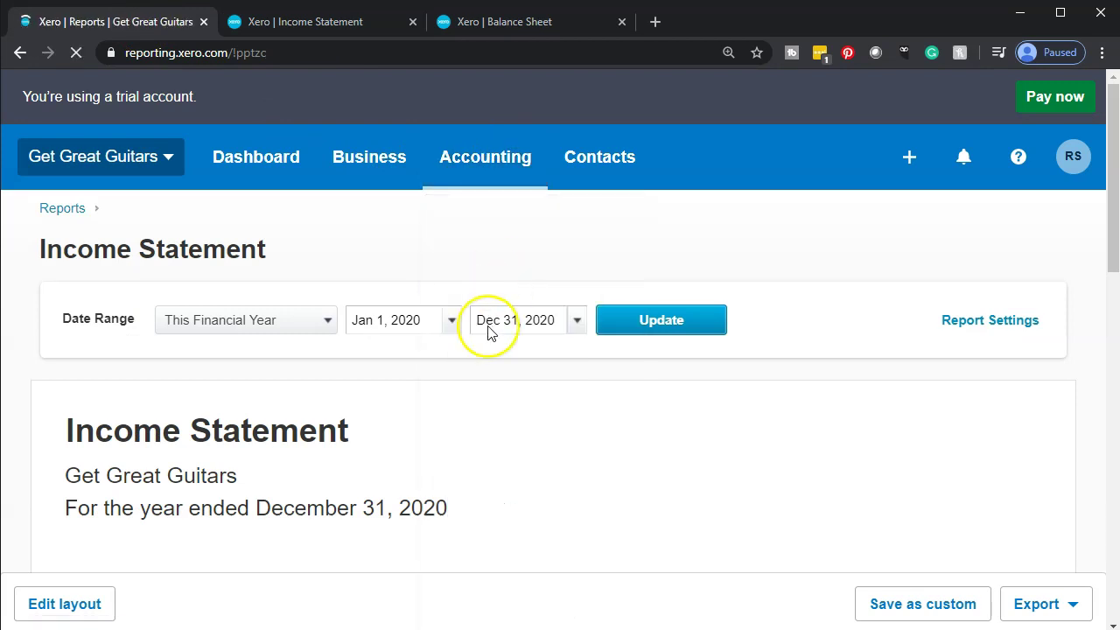
scroll(490, 335, down, 7)
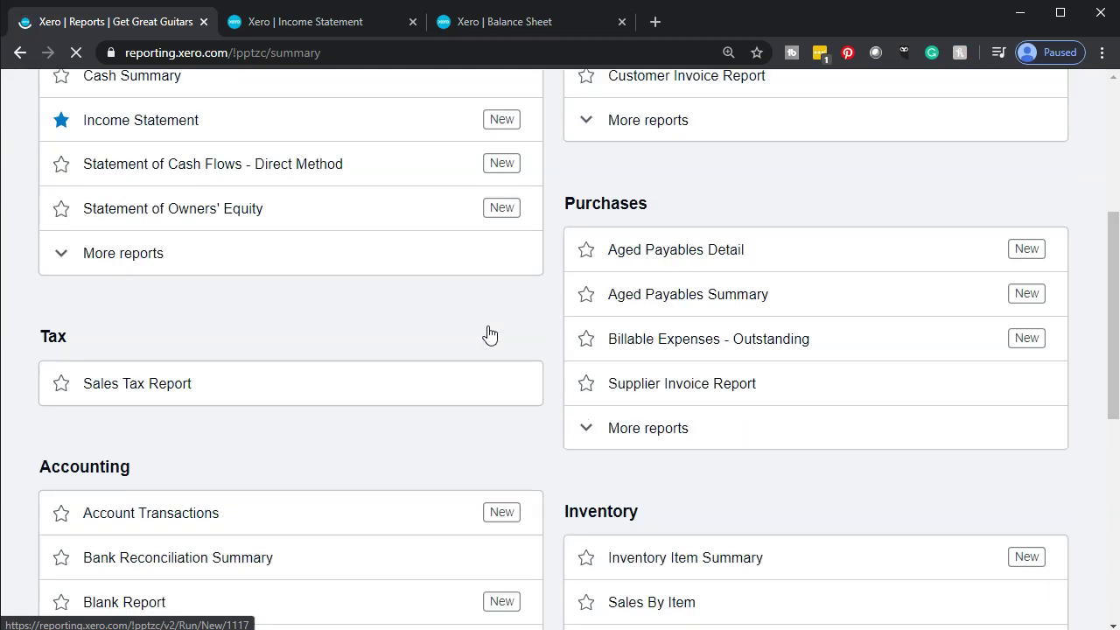
scroll(490, 335, down, 1)
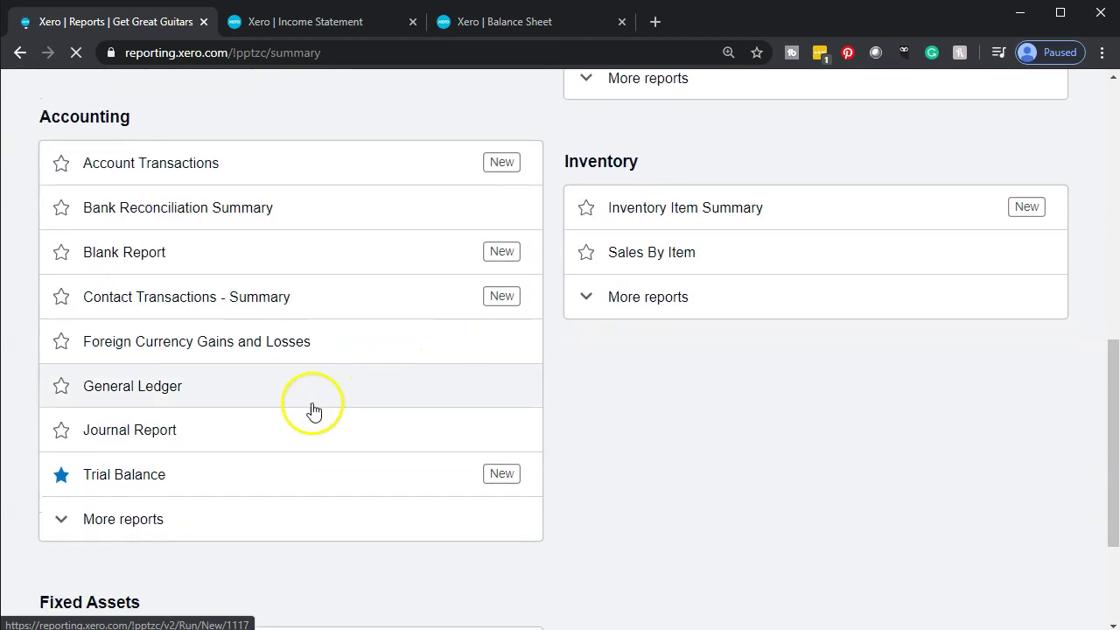
click(140, 442)
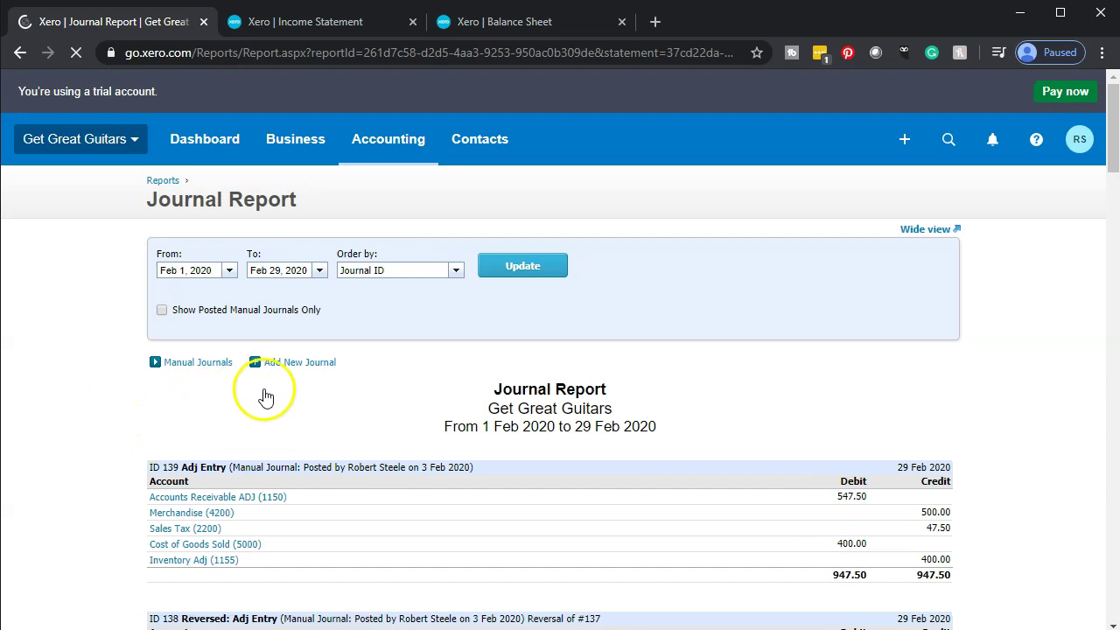
click(294, 364)
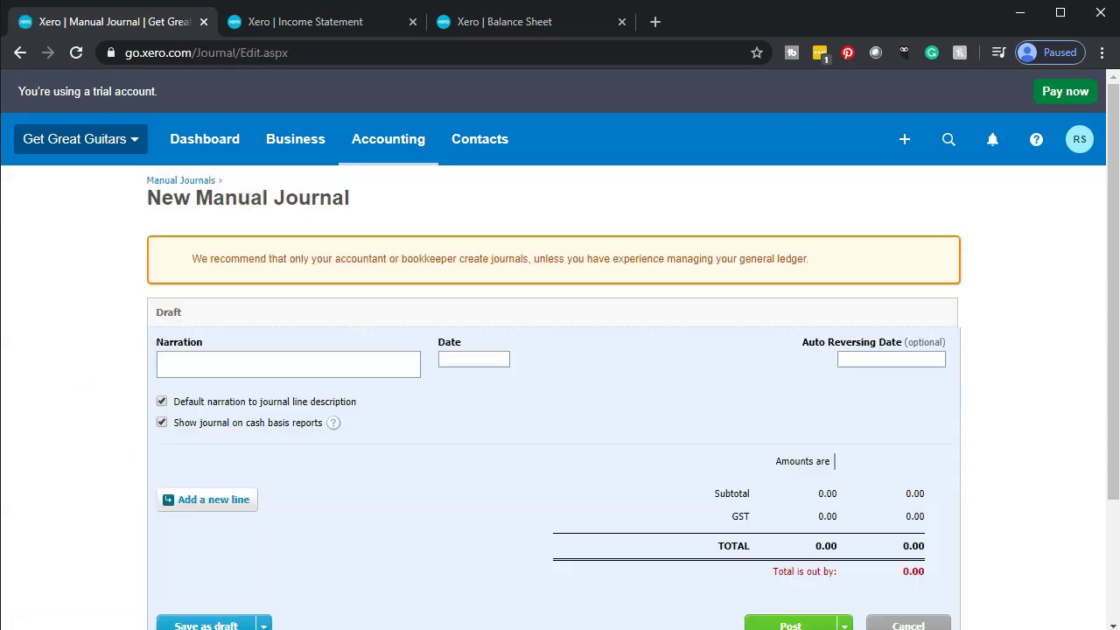
Enter the narration 'Reversing Entry' and date the journal March 1, 2020.
click(192, 359)
text(Re)
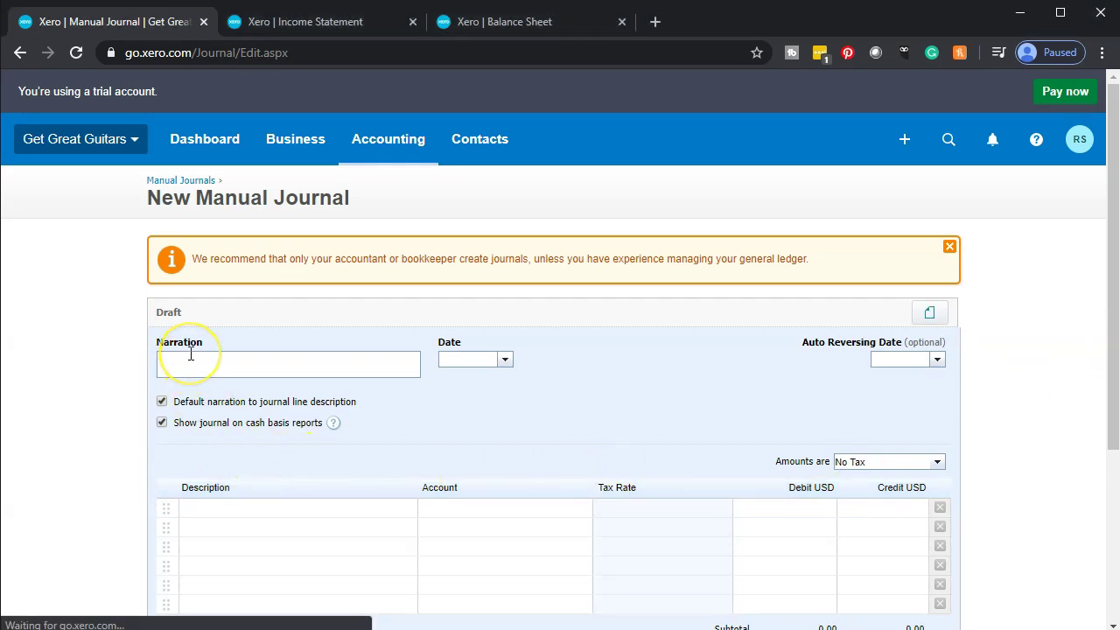
text(versing En)
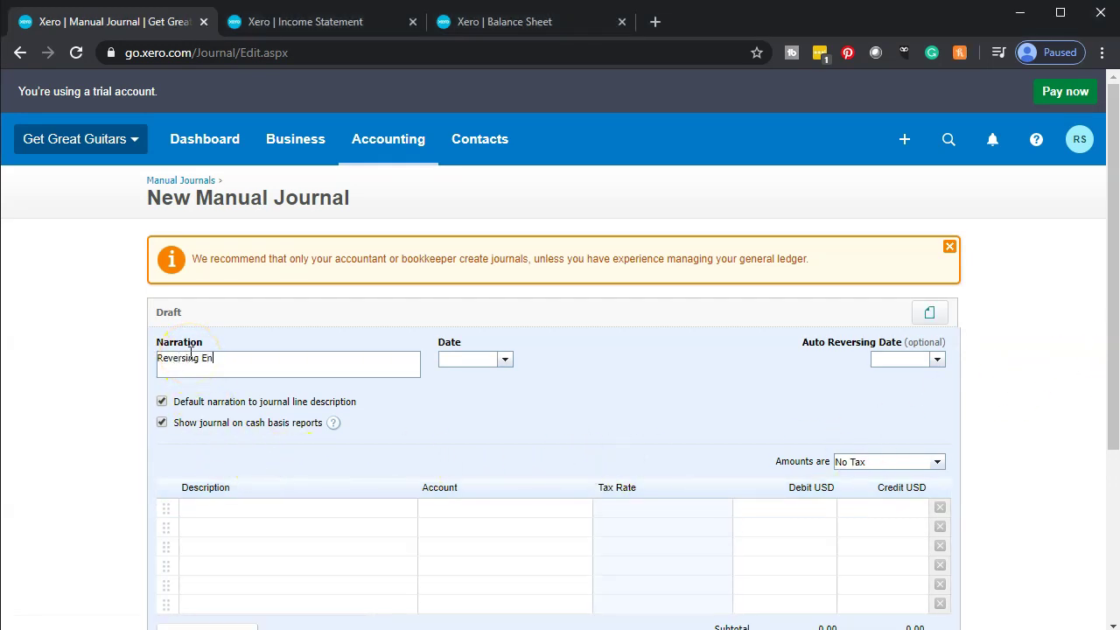
text(try)
key(Tab)
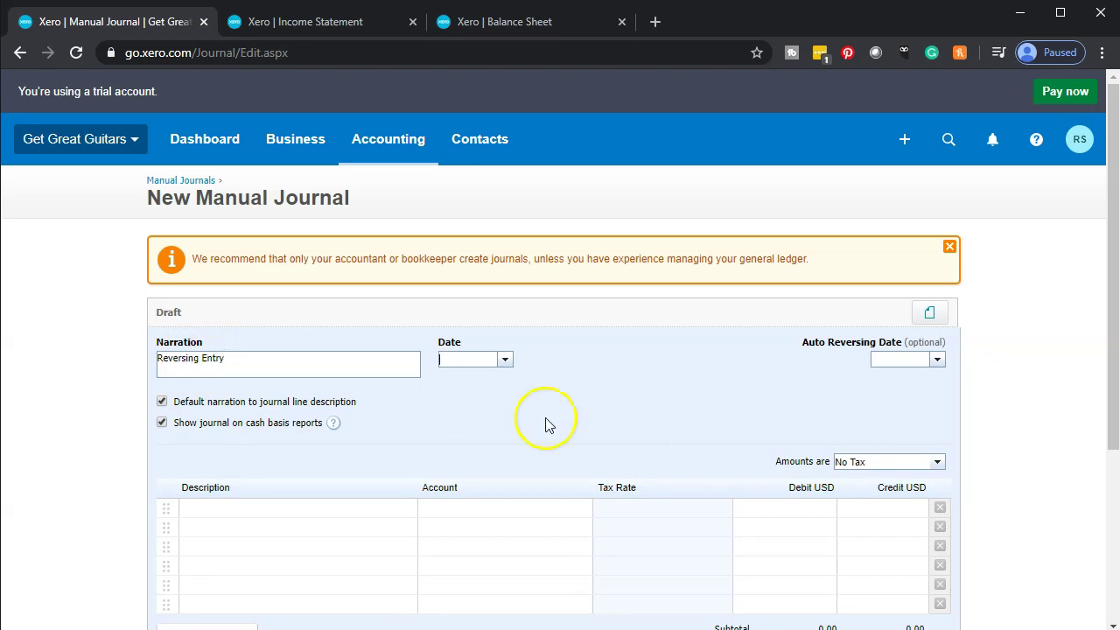
click(506, 359)
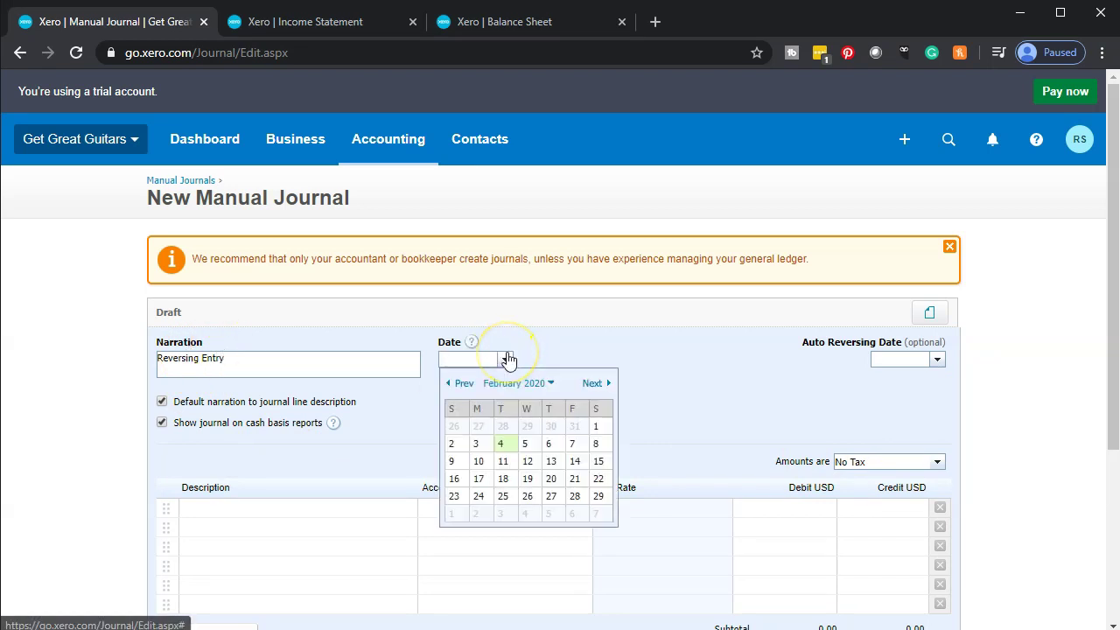
click(452, 516)
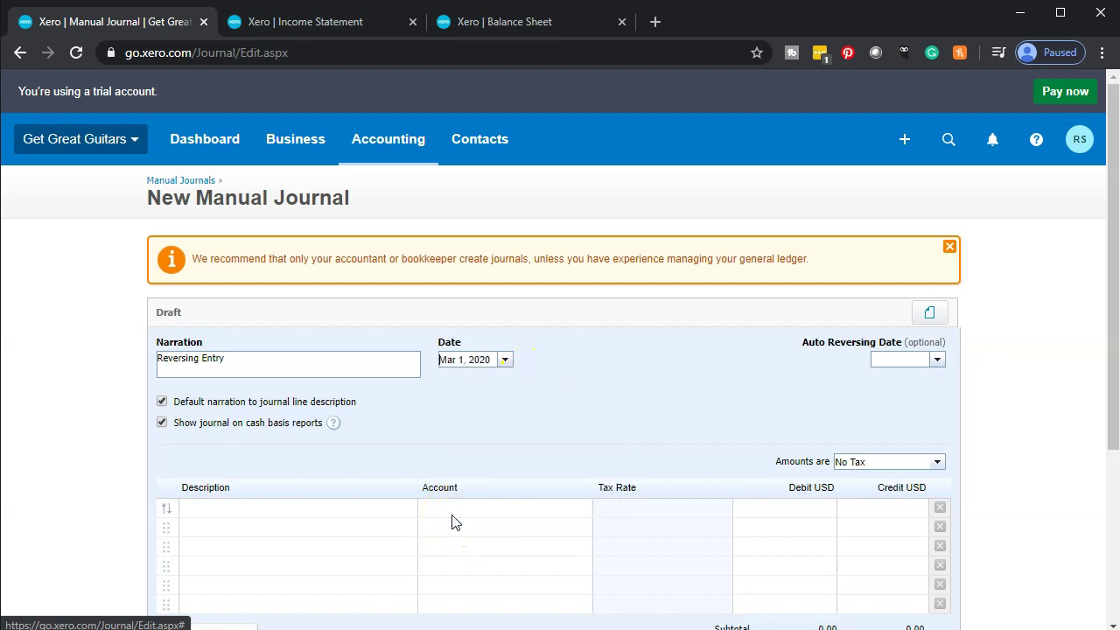
Fill the first line's description, zoom the page to 125%, and move to its account field.
click(293, 506)
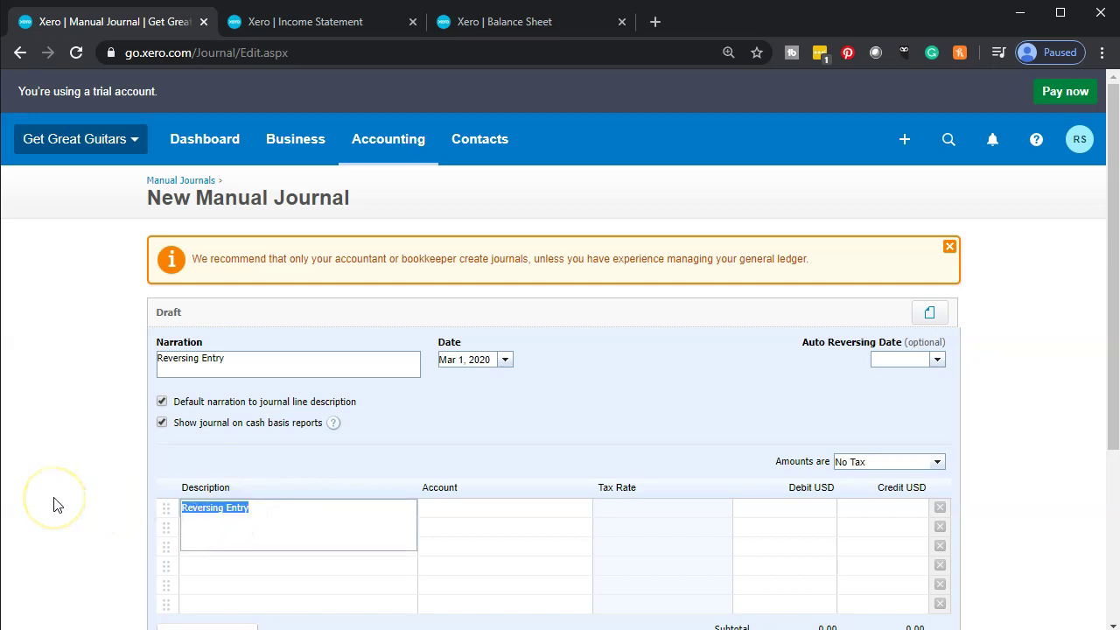
key(ctrl+plus)
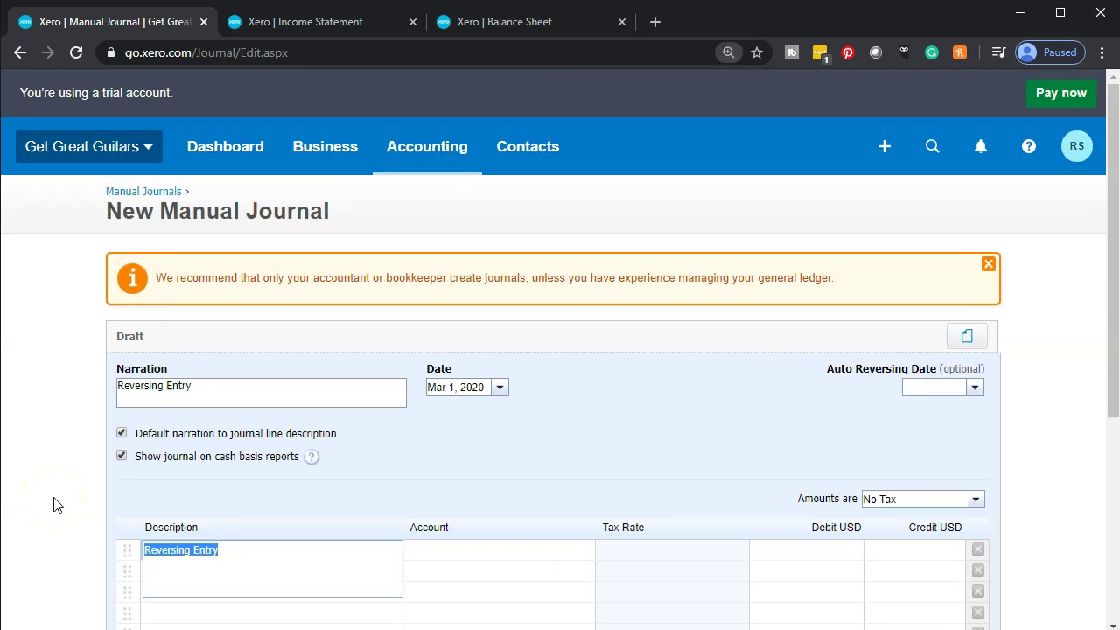
key(ctrl+plus)
scroll(114, 460, down, 3)
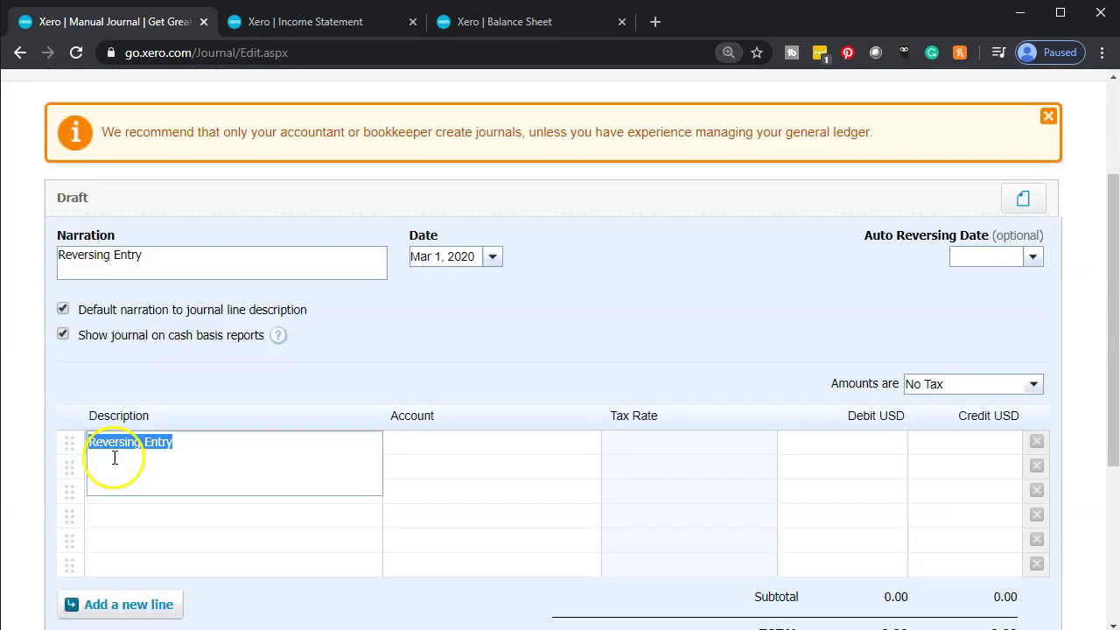
key(Tab)
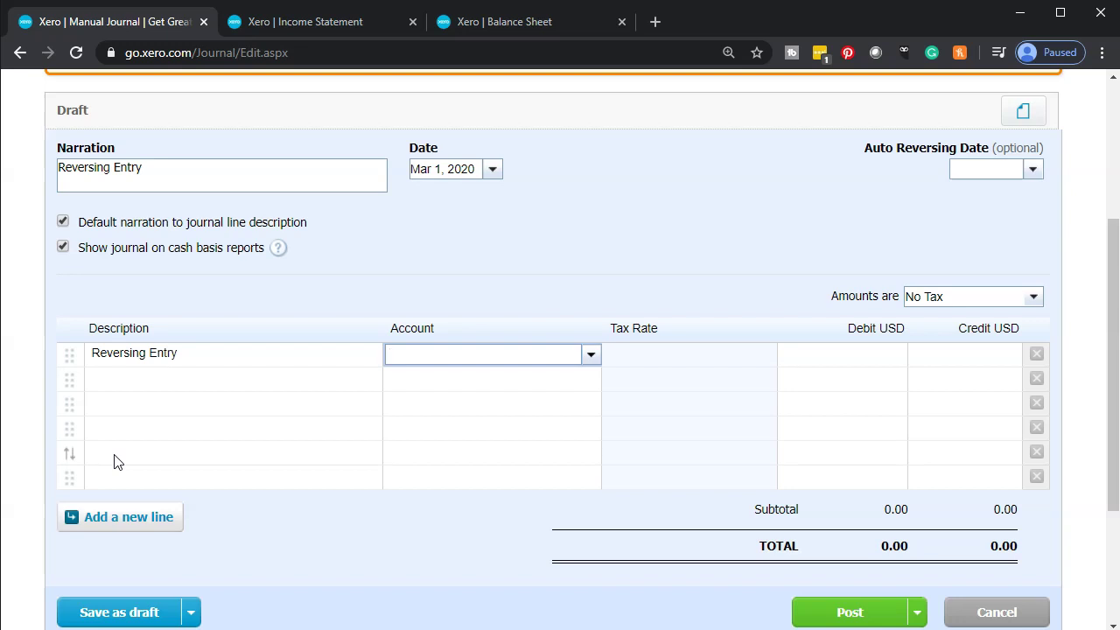
click(420, 354)
Set the first journal line to 2220 Interest Payable with a 250.00 debit.
text(interes)
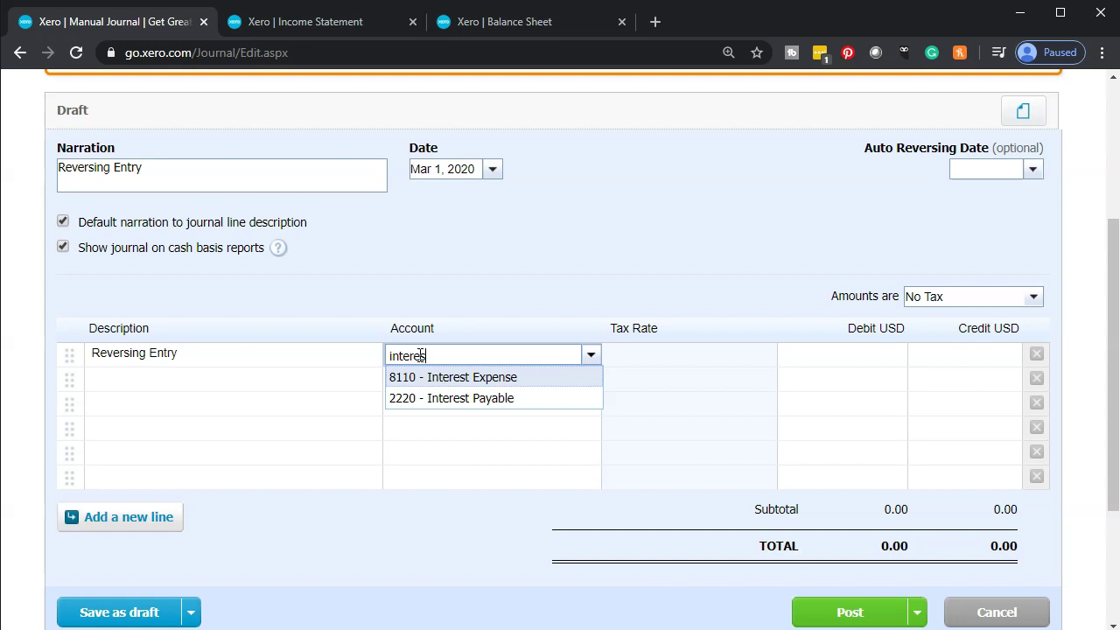
key(Down)
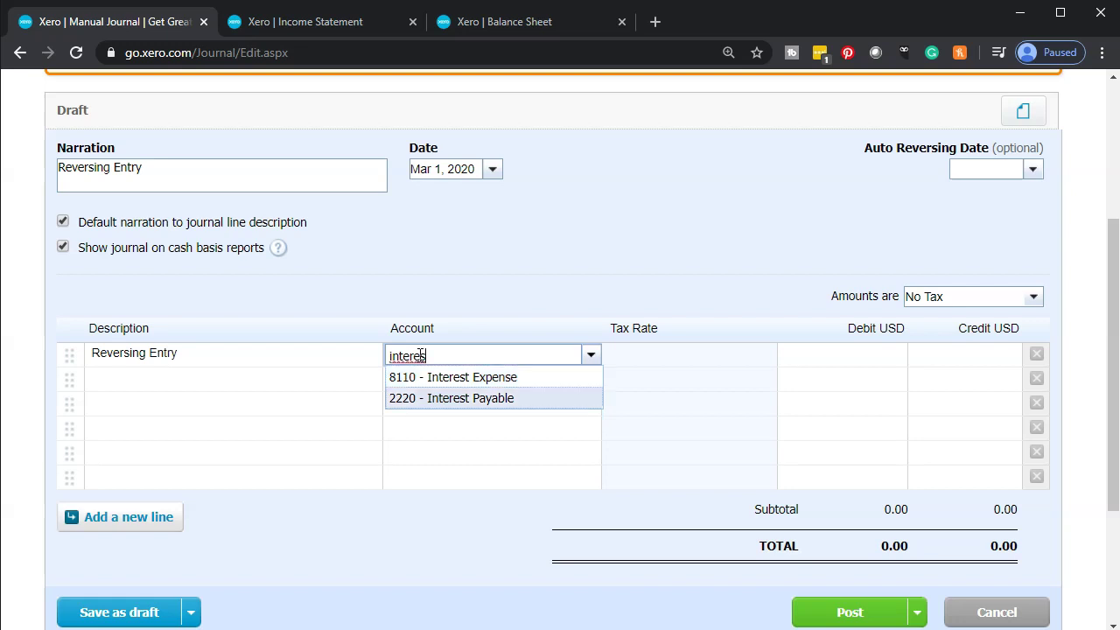
key(Tab)
key(alt+Tab)
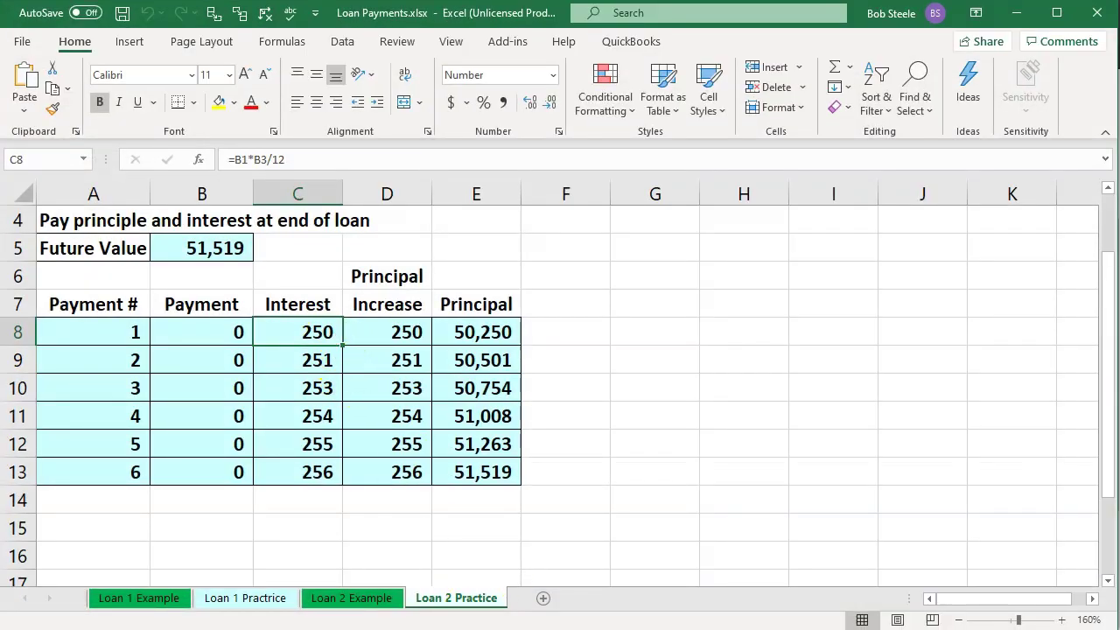
key(alt+Tab)
click(824, 355)
text(250)
key(Tab)
key(Tab)
key(Tab)
Set the second line to 8110 Interest Expense crediting 250.00 and post the journal.
text(interest)
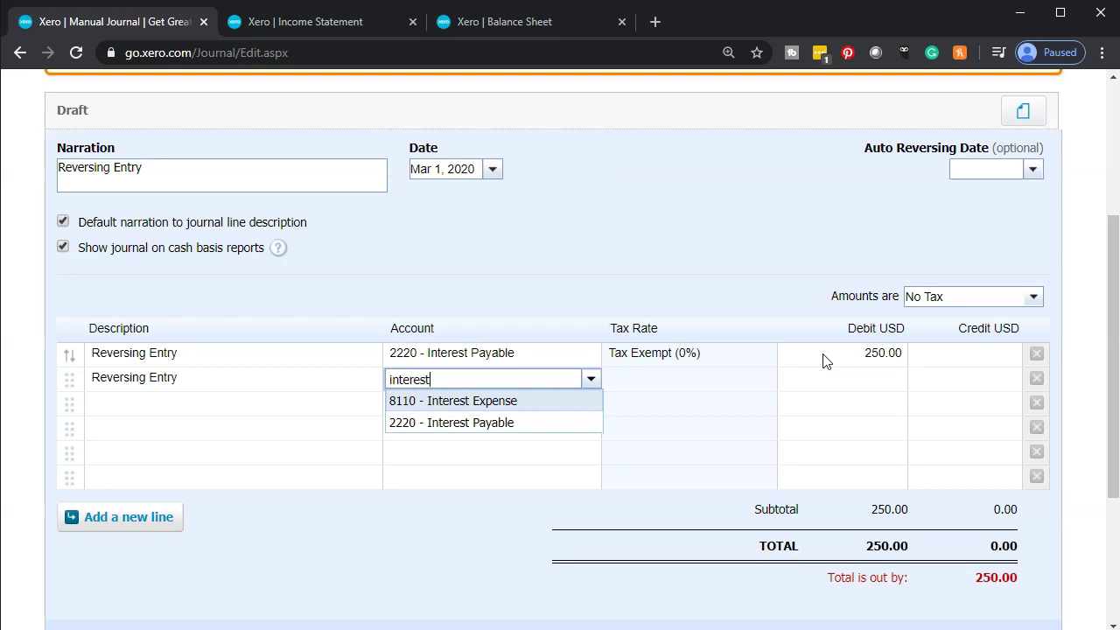
key(Tab)
key(Tab)
key(Tab)
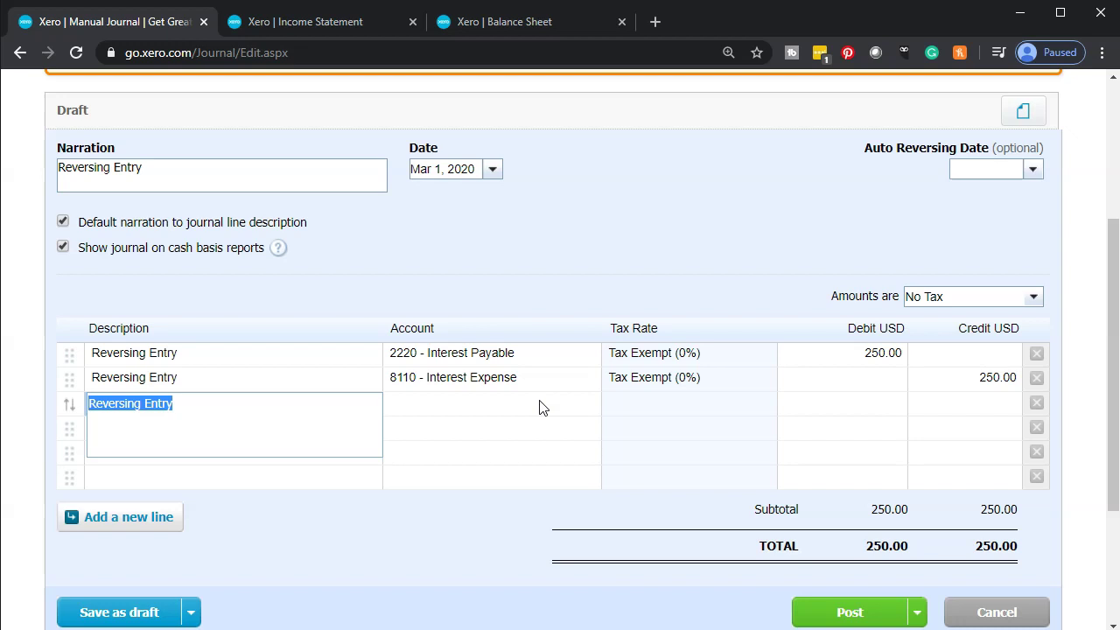
click(845, 612)
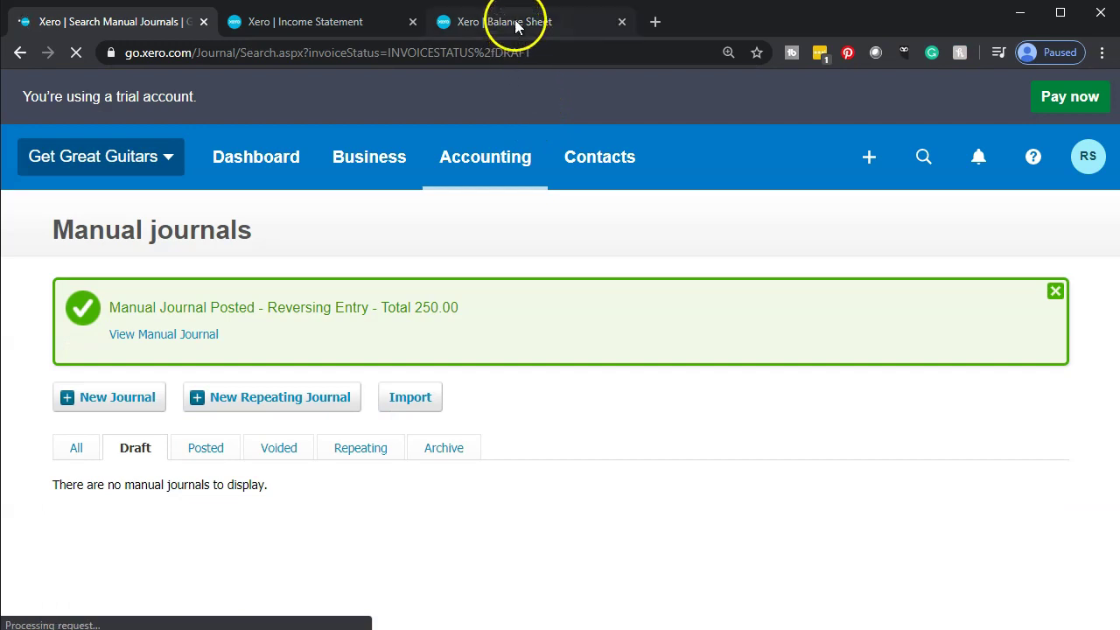
Rerun the Balance Sheet as of Mar 1, 2020 and scroll through its liabilities.
click(516, 23)
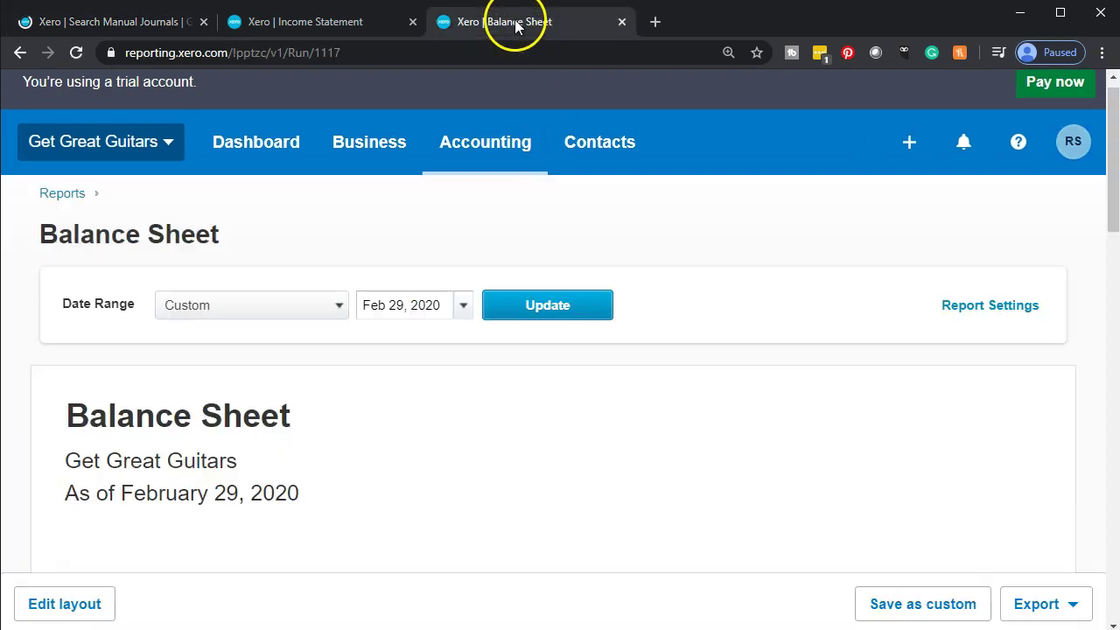
click(464, 307)
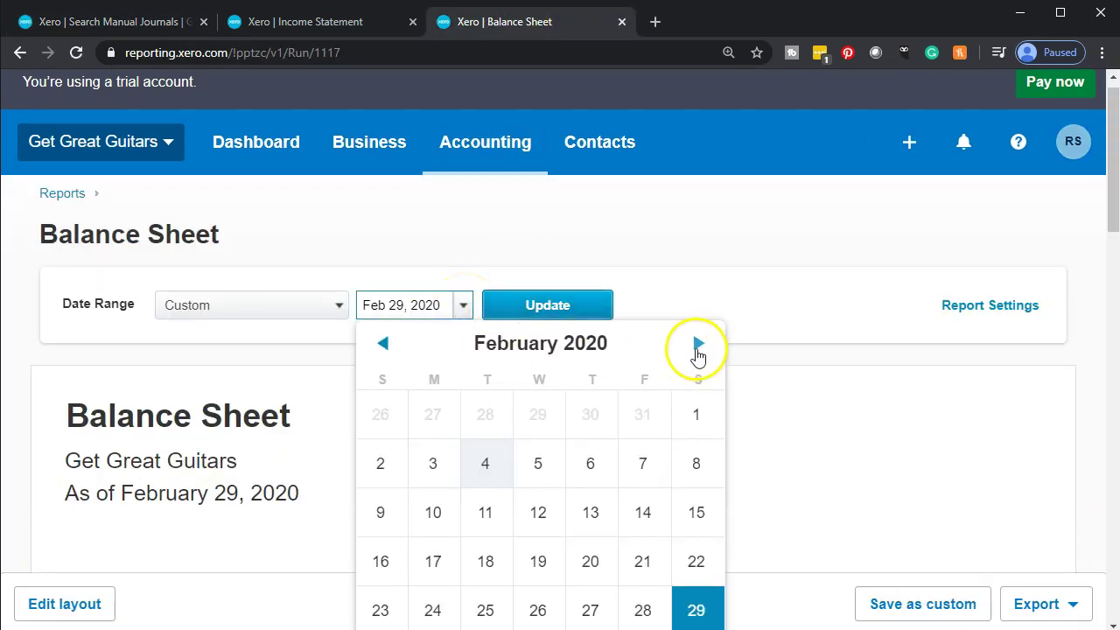
click(698, 348)
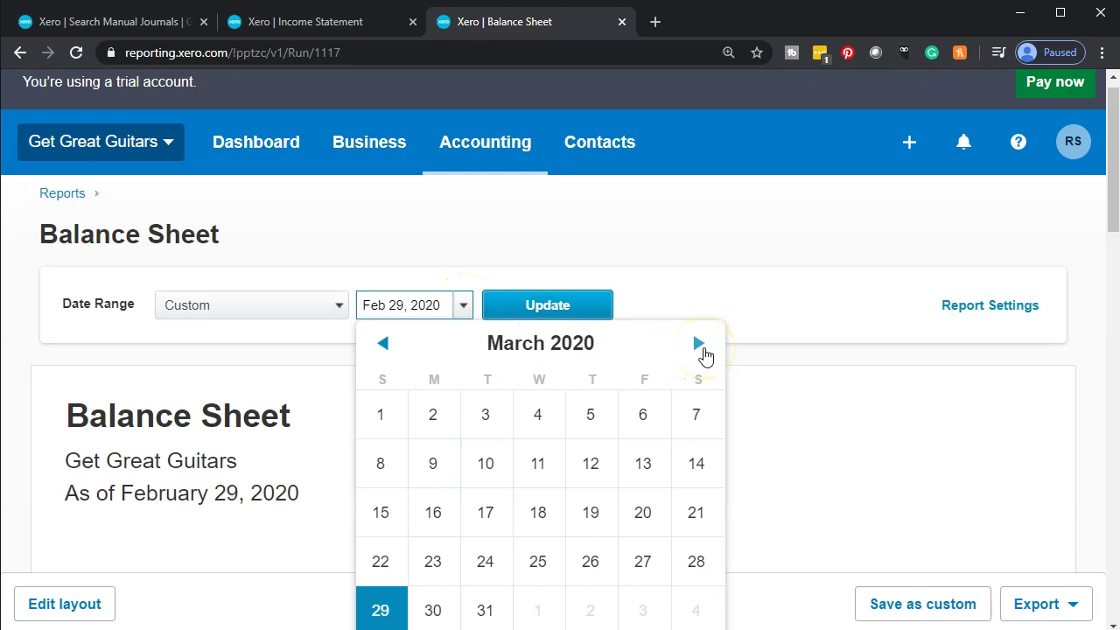
click(398, 423)
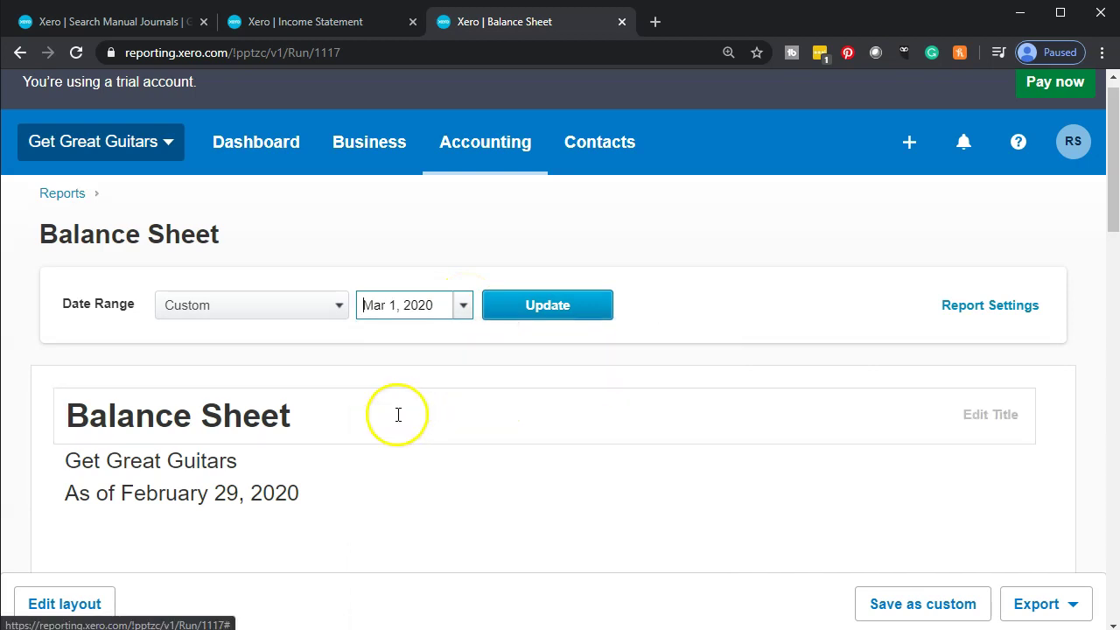
click(557, 306)
scroll(557, 309, down, 1)
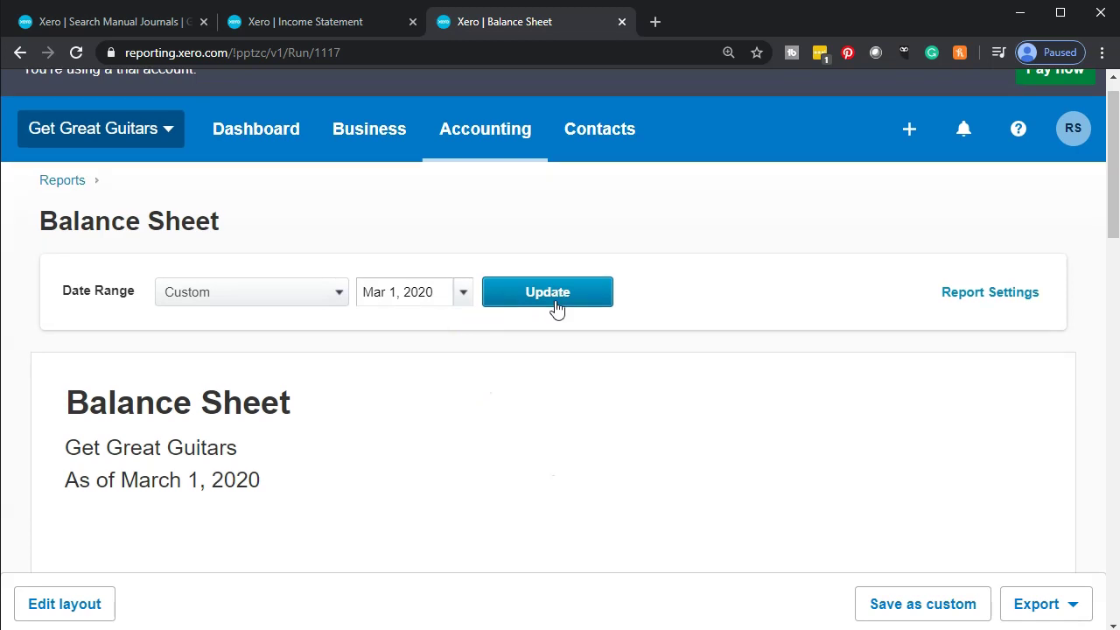
scroll(557, 308, down, 9)
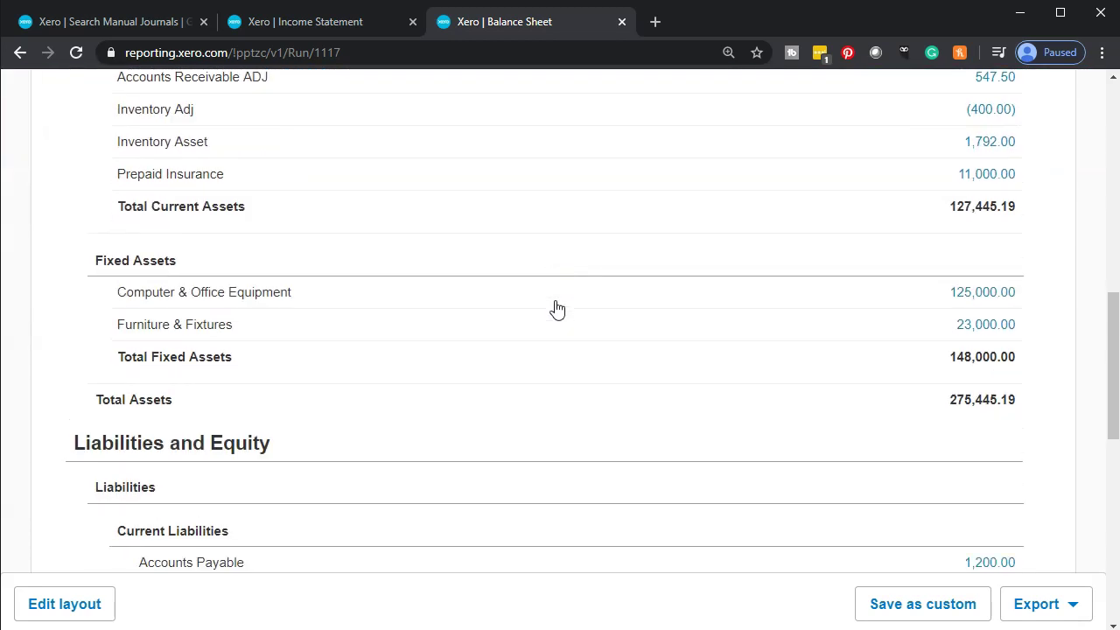
scroll(555, 308, down, 3)
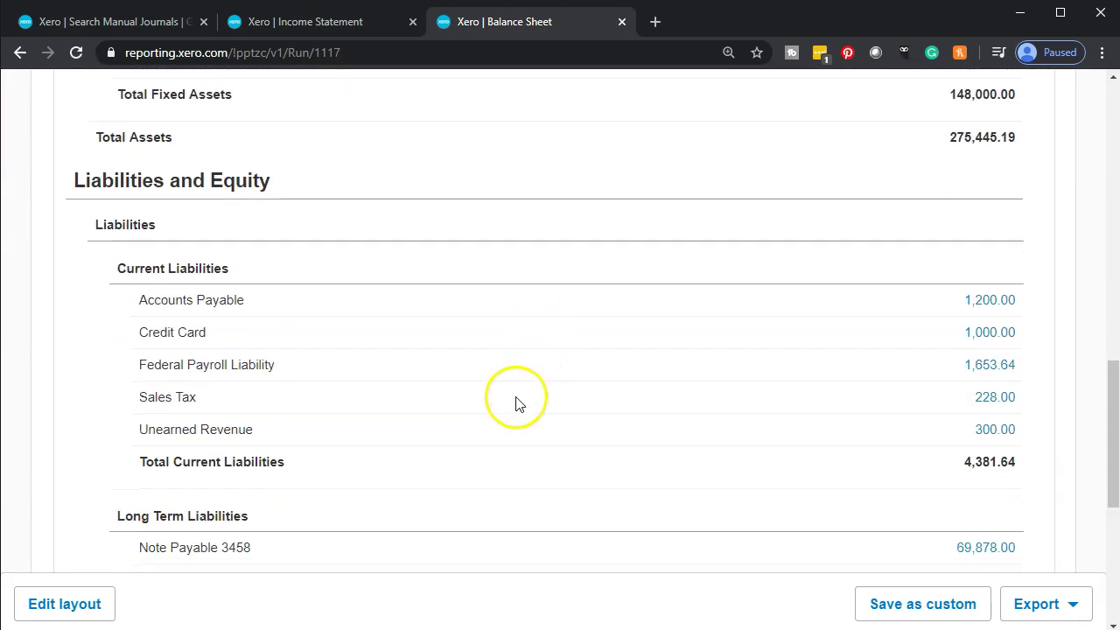
scroll(517, 404, down, 1)
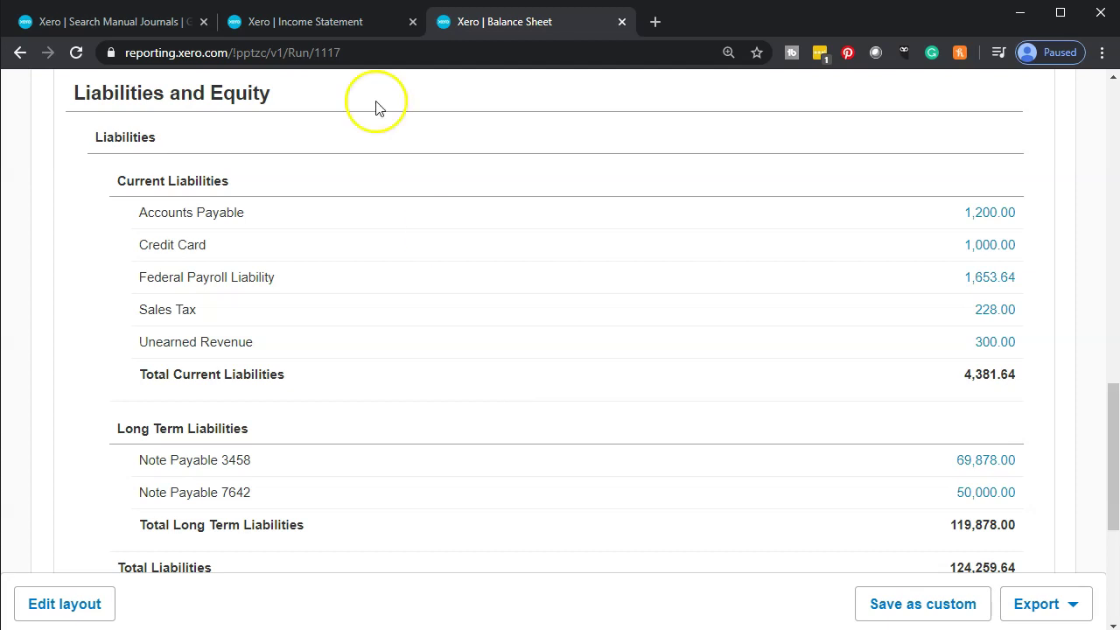
Return to the Income Statement for Jan 1 to Dec 31, 2020 and refresh it.
click(308, 24)
scroll(378, 407, up, 10)
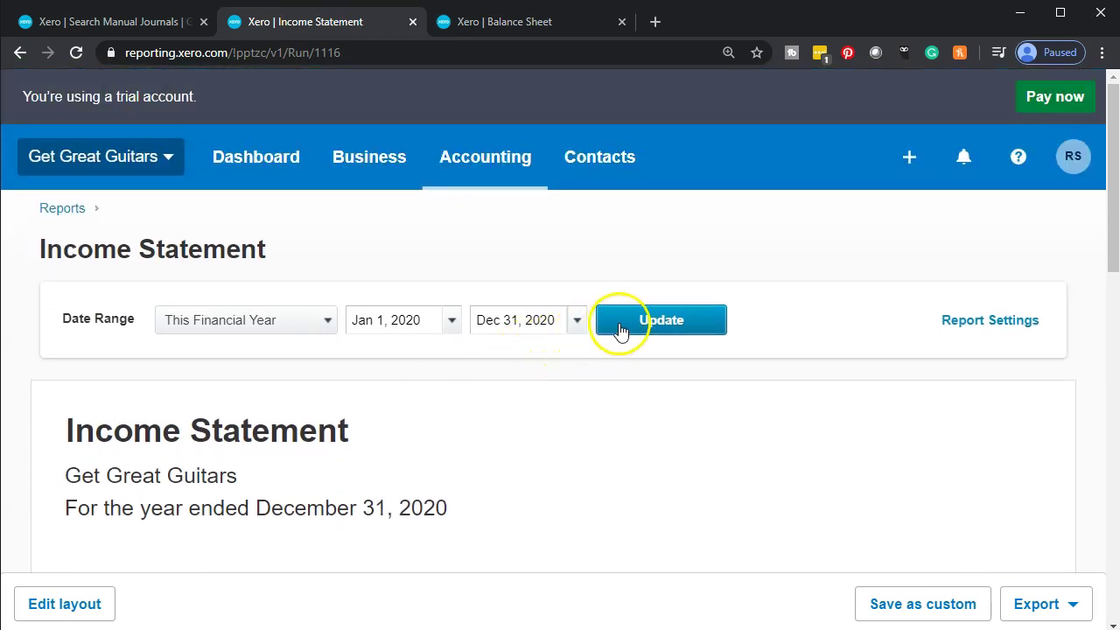
click(661, 320)
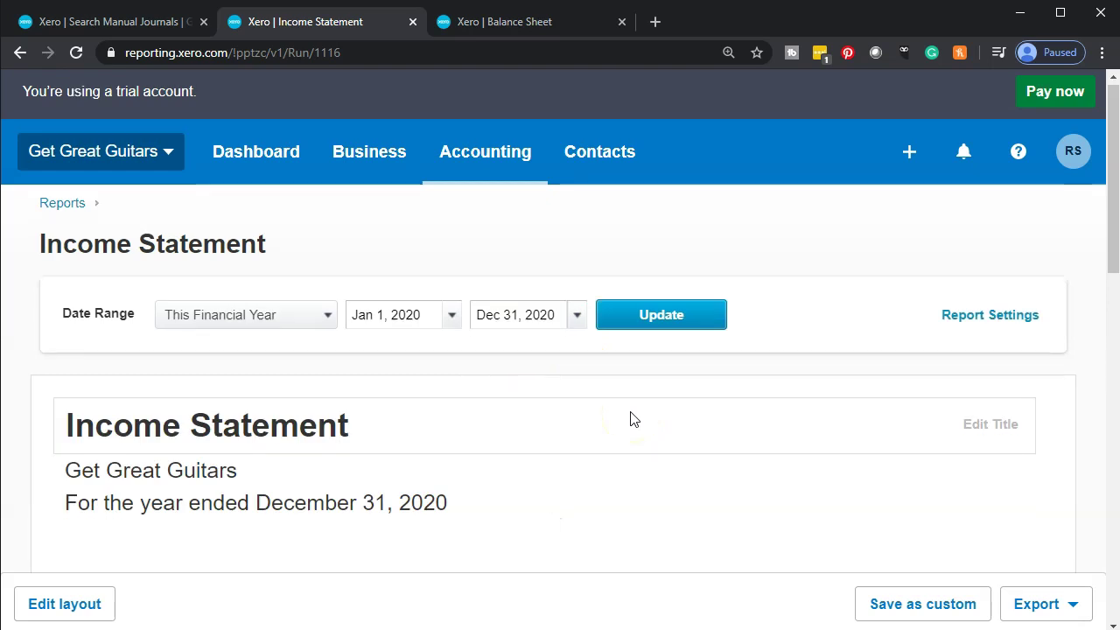
scroll(631, 419, down, 5)
scroll(632, 418, down, 5)
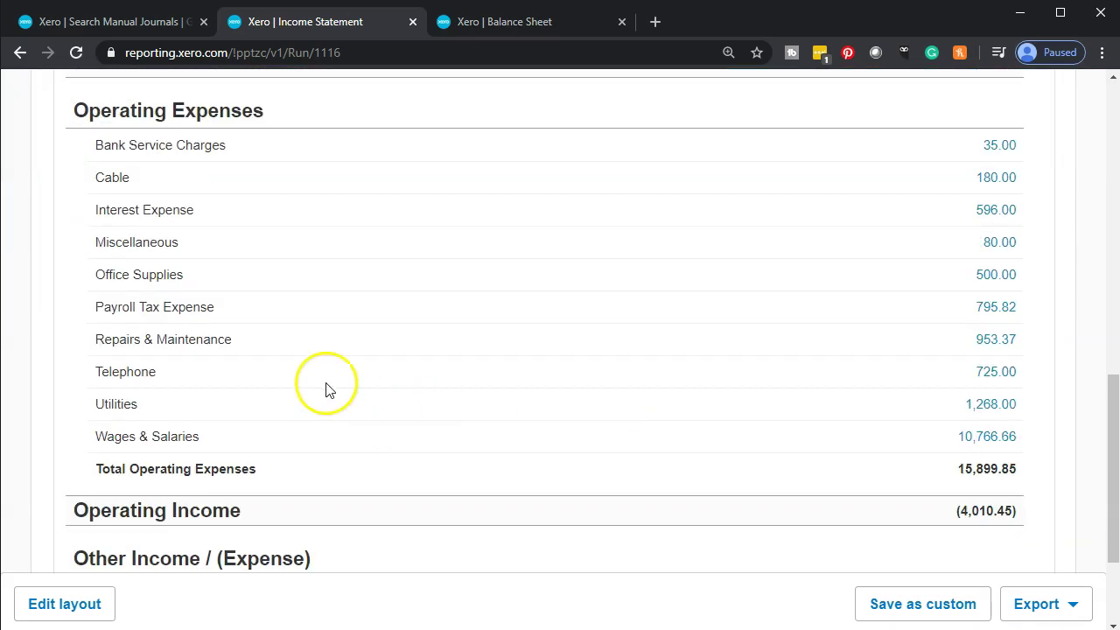
click(998, 212)
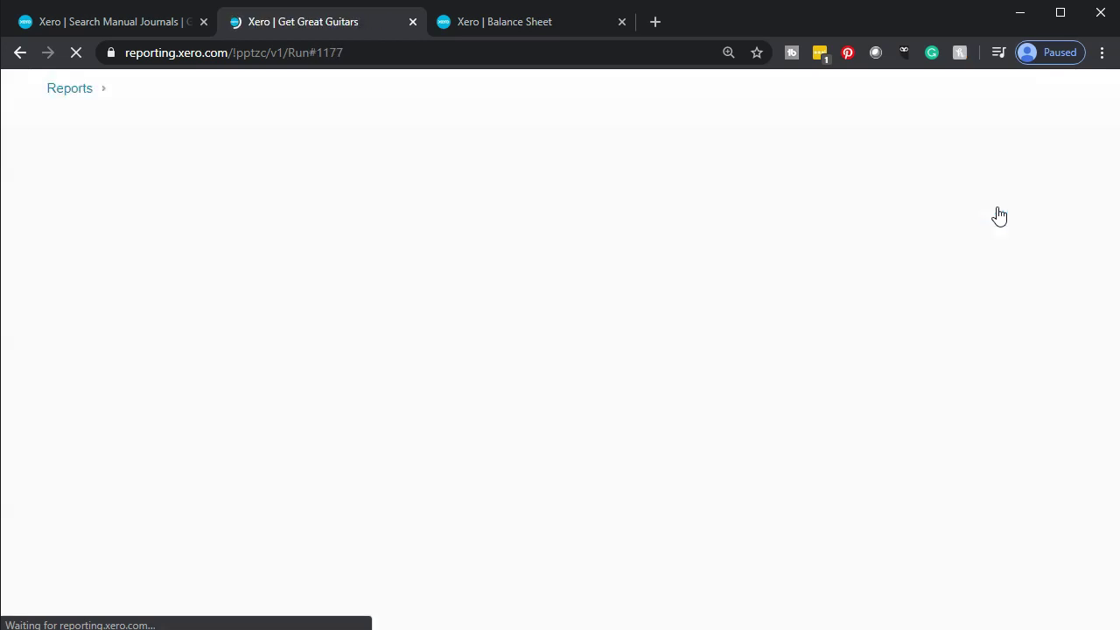
scroll(327, 473, down, 5)
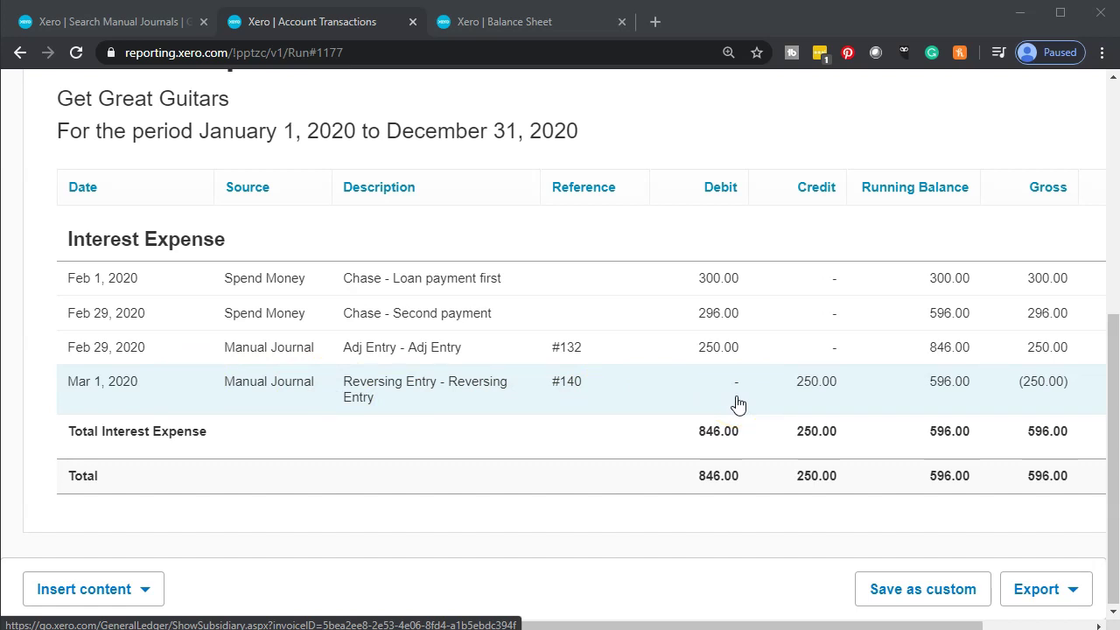
scroll(412, 370, up, 4)
scroll(175, 219, up, 1)
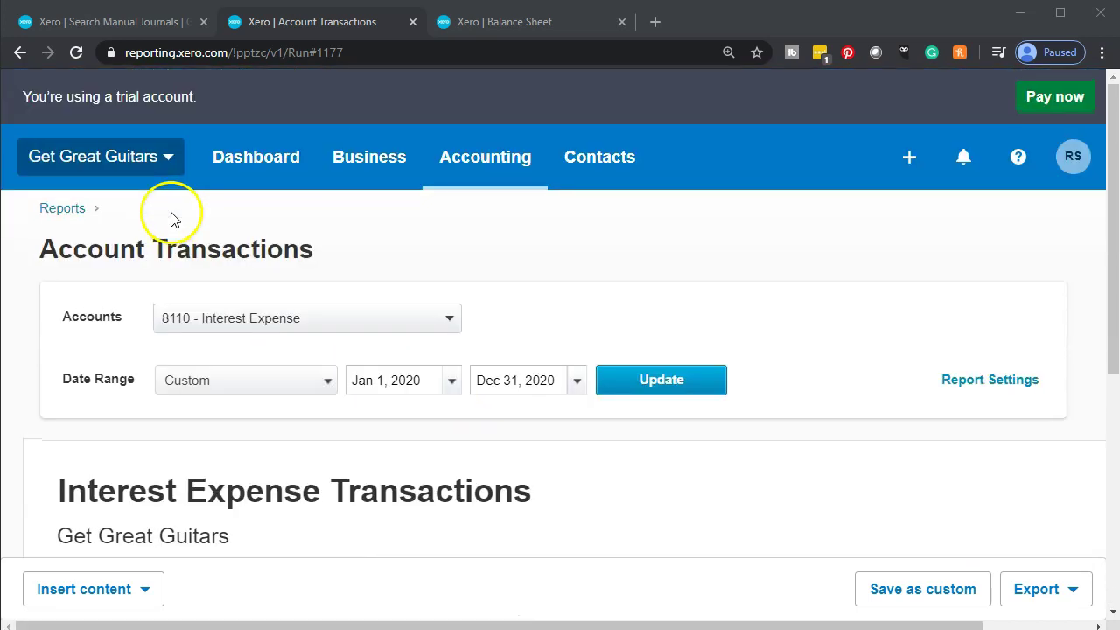
click(19, 55)
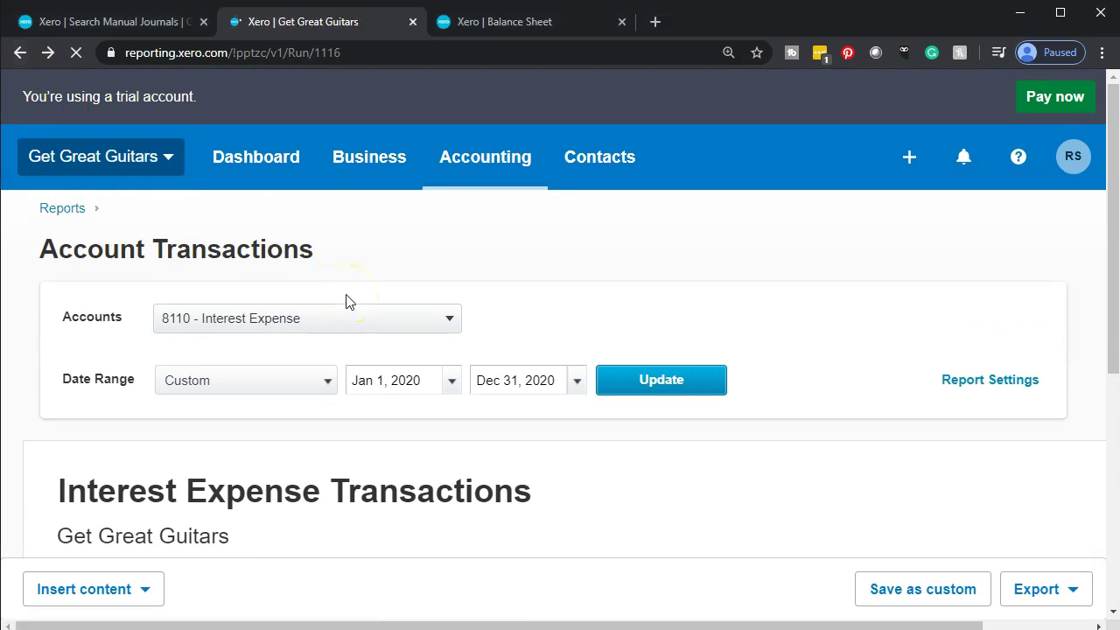
click(461, 483)
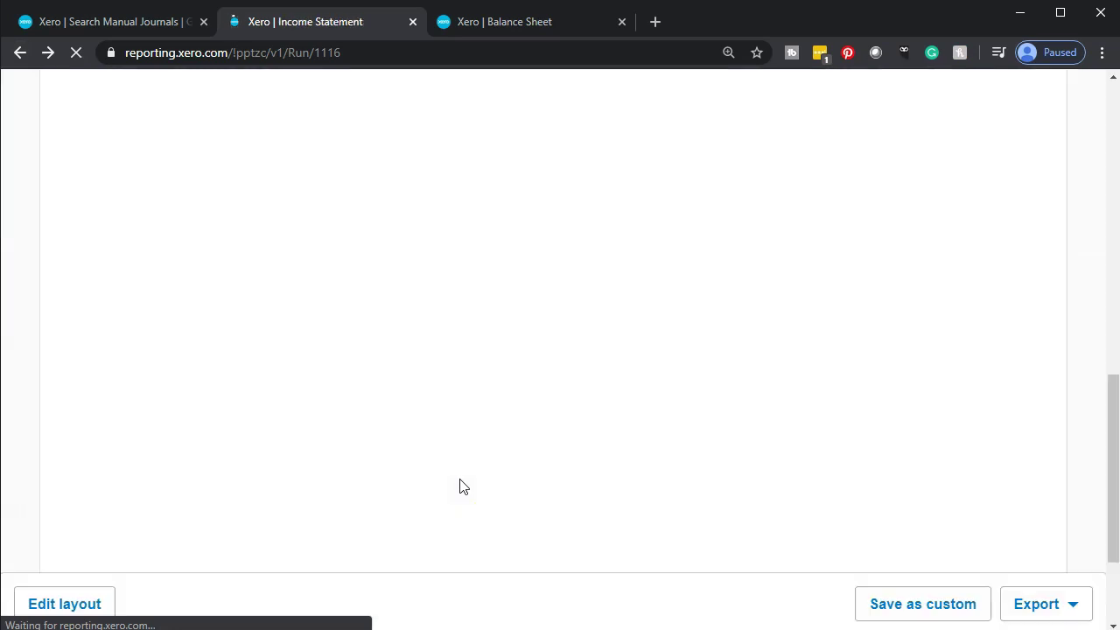
Set the income statement start date to March 1, 2020.
scroll(459, 479, up, 9)
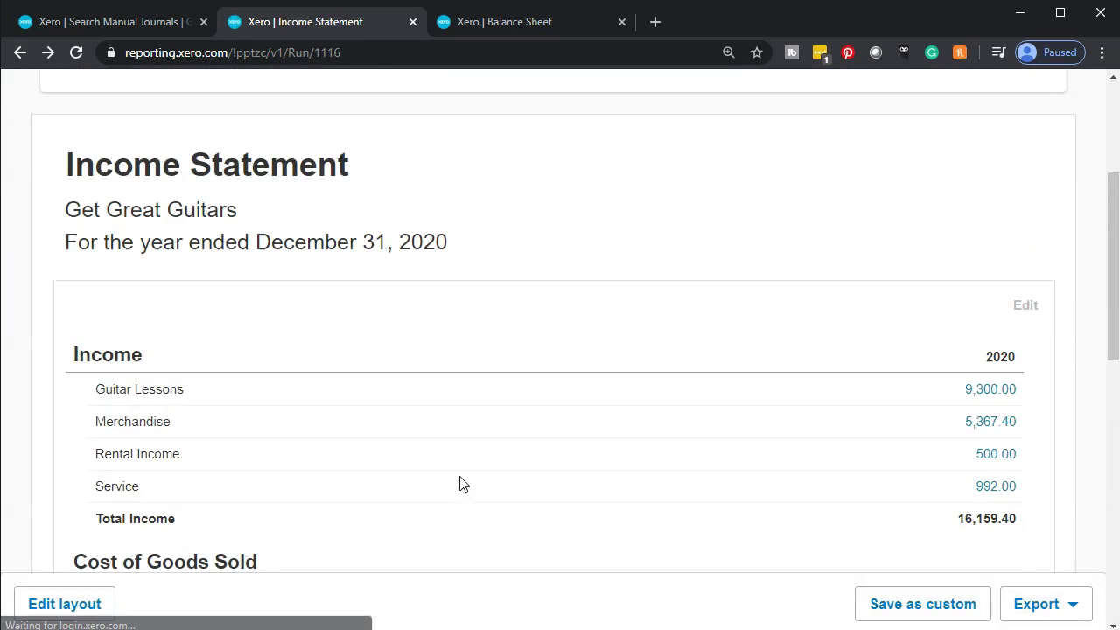
click(463, 479)
click(455, 320)
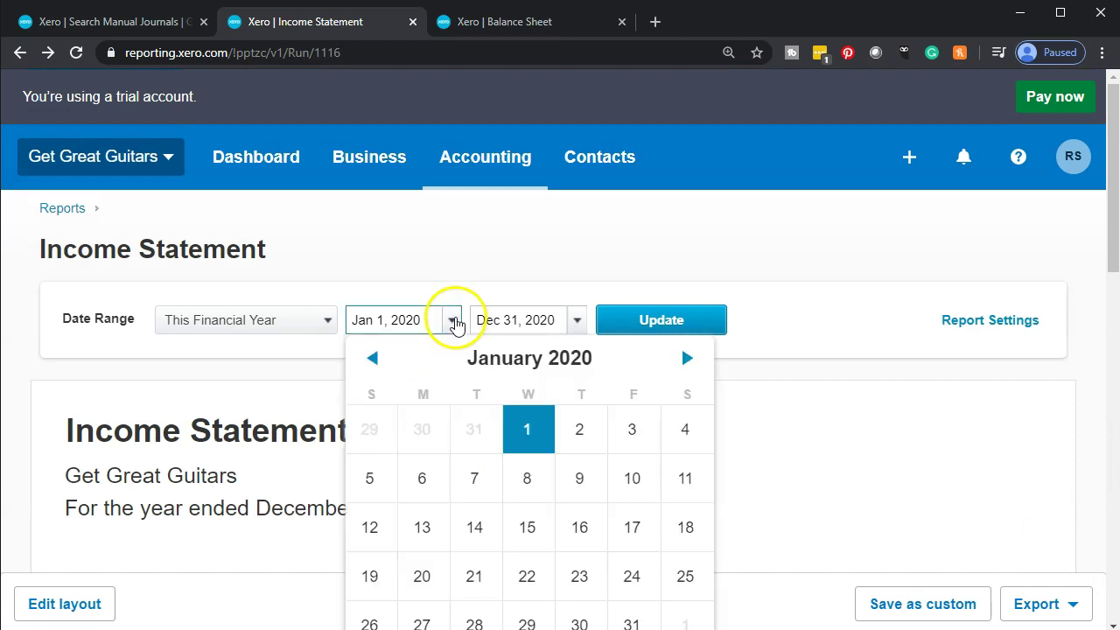
click(687, 358)
click(687, 358)
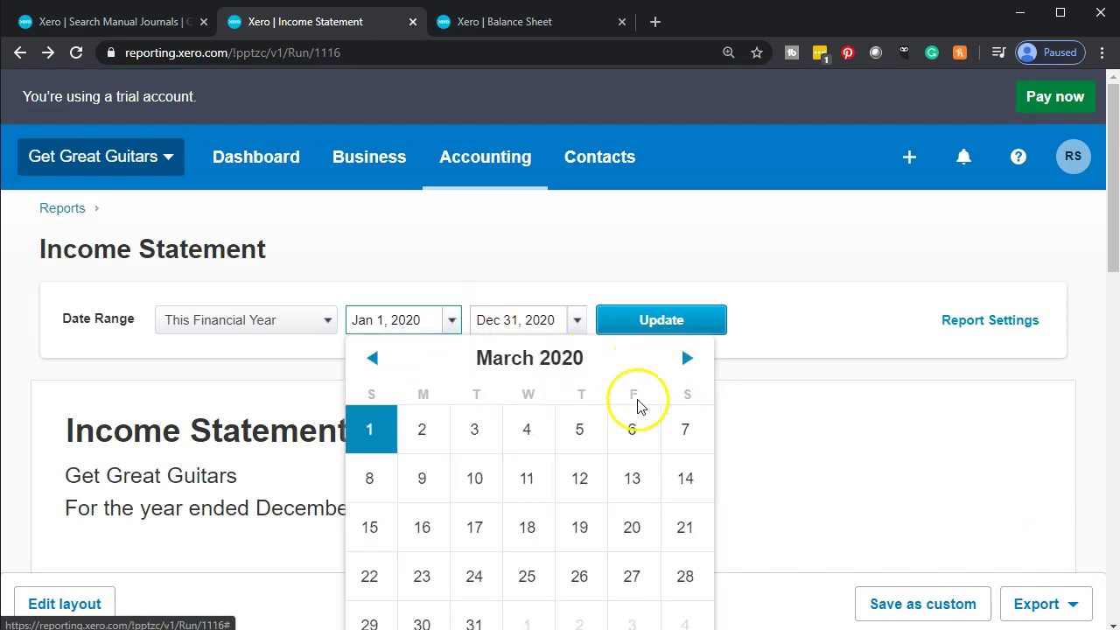
click(390, 431)
Set the end date to March 31, 2020 and update the income statement.
click(578, 320)
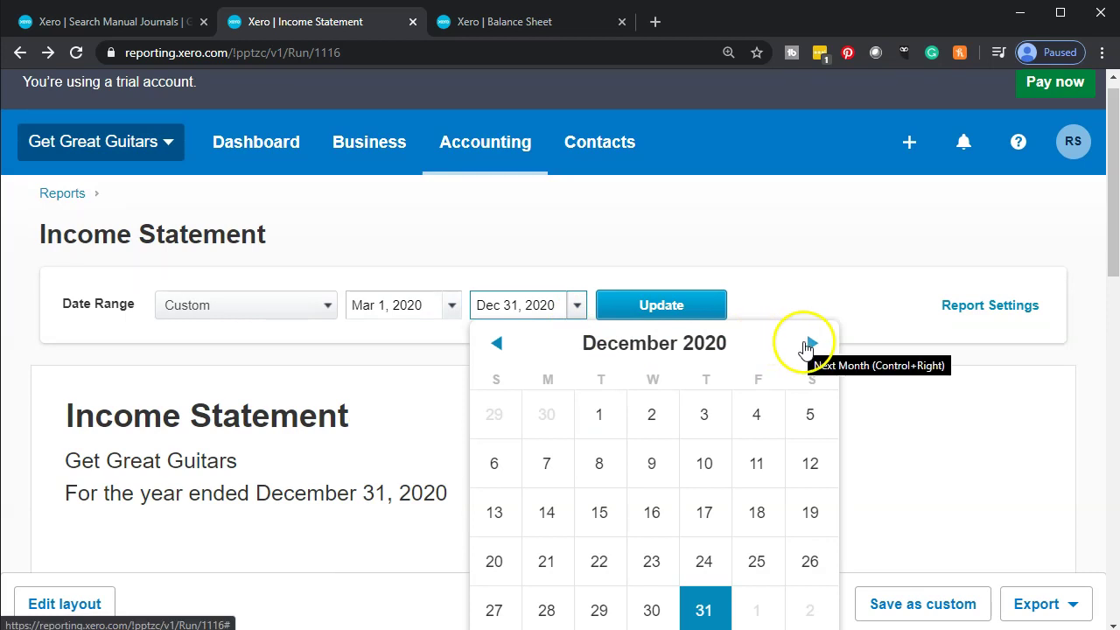
scroll(408, 380, down, 1)
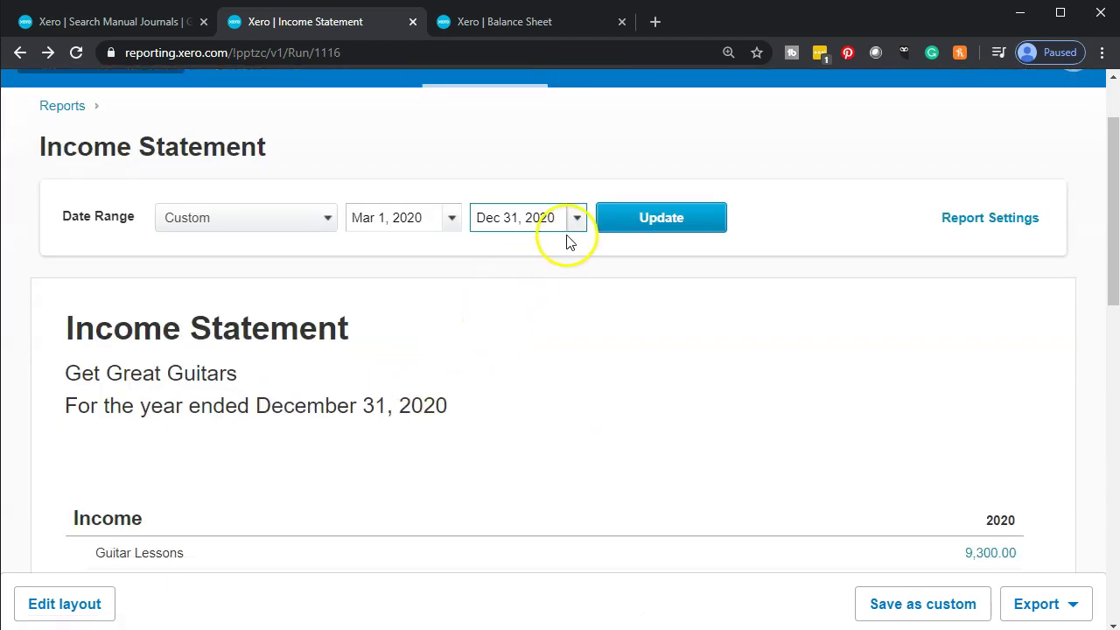
click(577, 219)
click(500, 257)
click(500, 257)
click(501, 257)
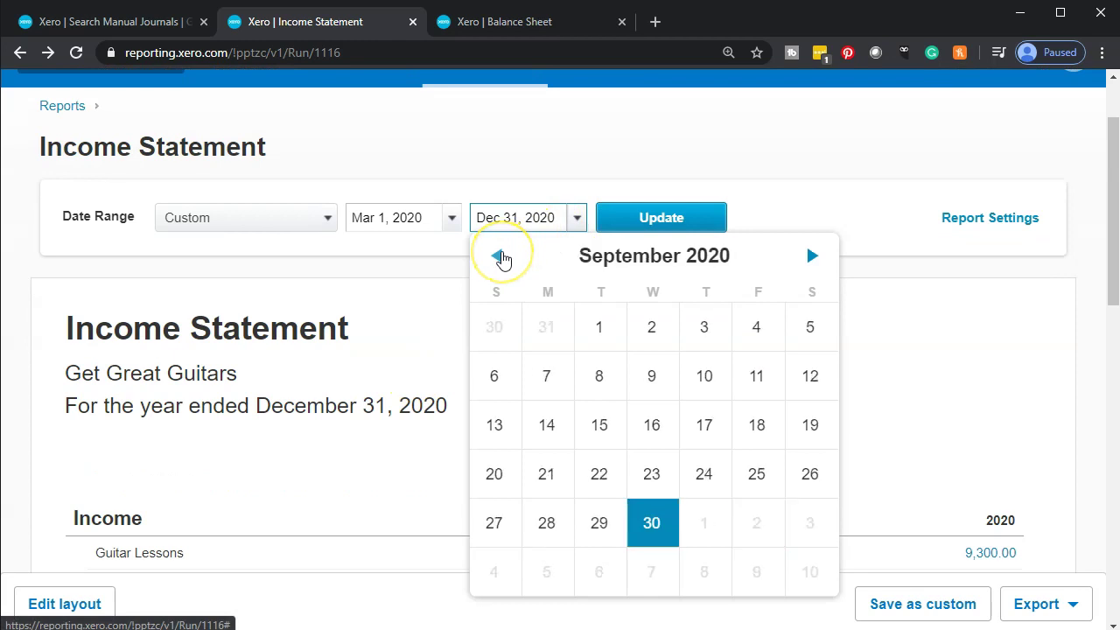
click(500, 257)
click(500, 256)
click(500, 257)
click(500, 256)
click(501, 256)
click(500, 256)
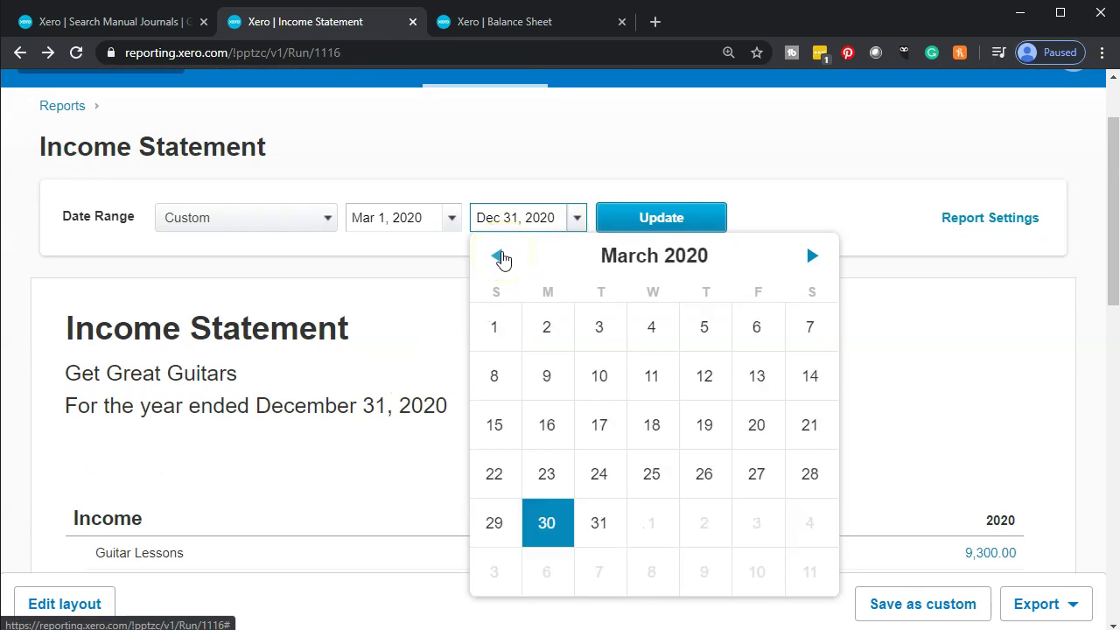
click(606, 525)
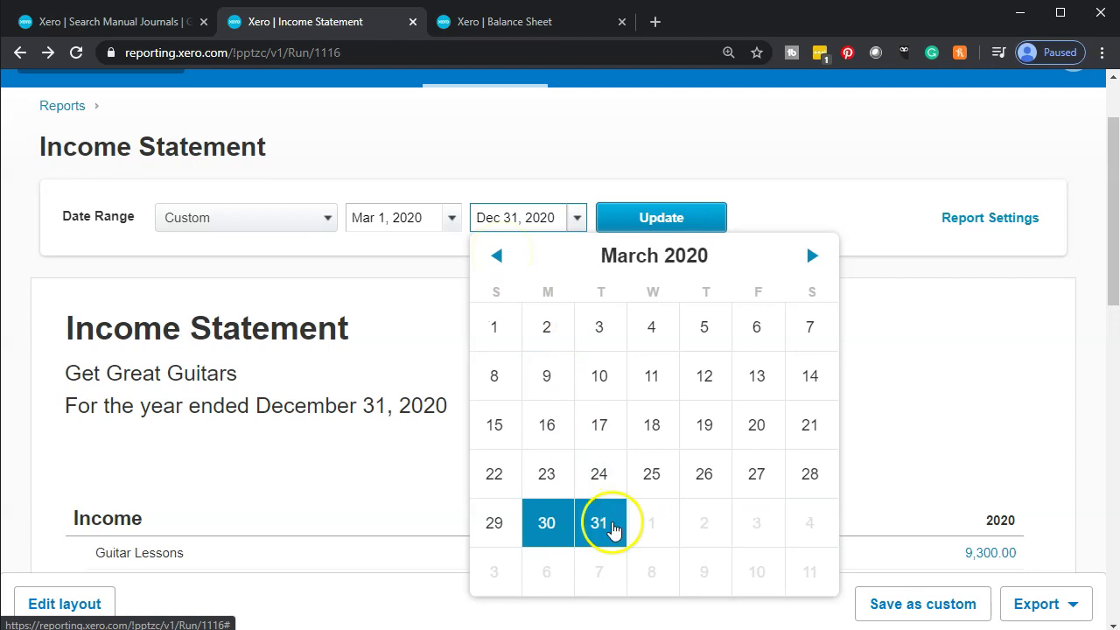
click(647, 233)
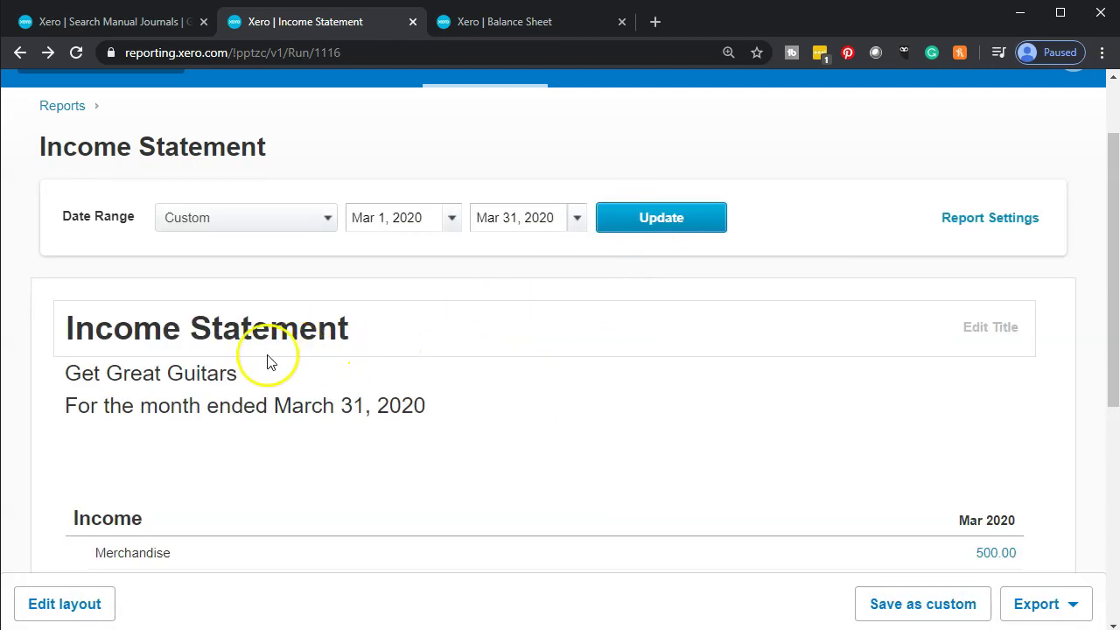
Check March 2020 Interest Expense (250.00) and Net Income 350.00, then switch to the Excel Loan Payments workbook.
scroll(271, 363, down, 4)
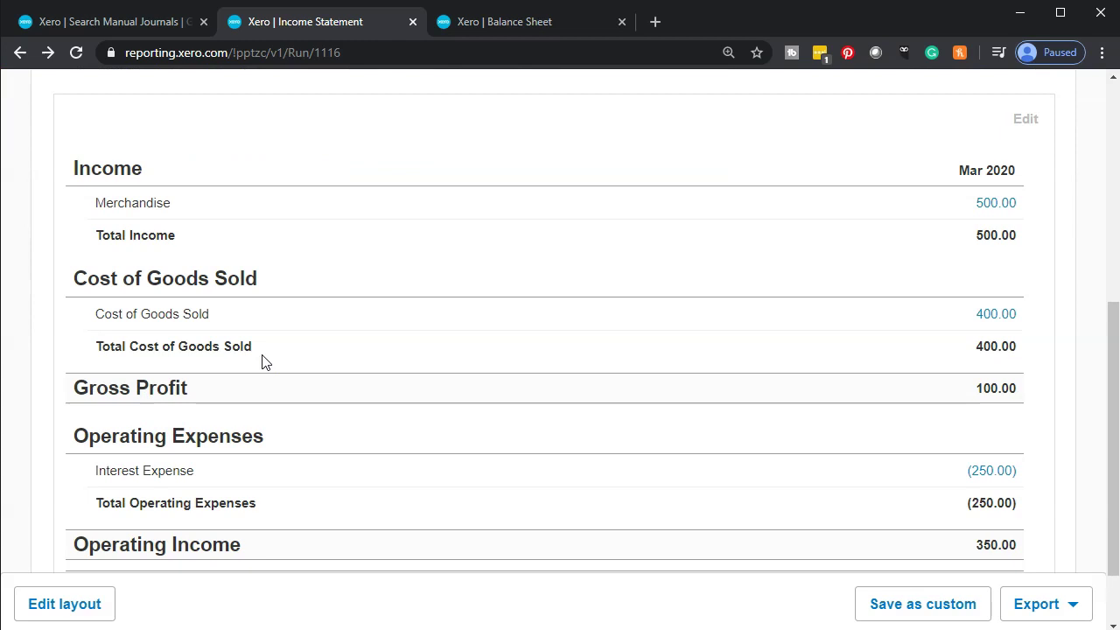
scroll(262, 368, down, 1)
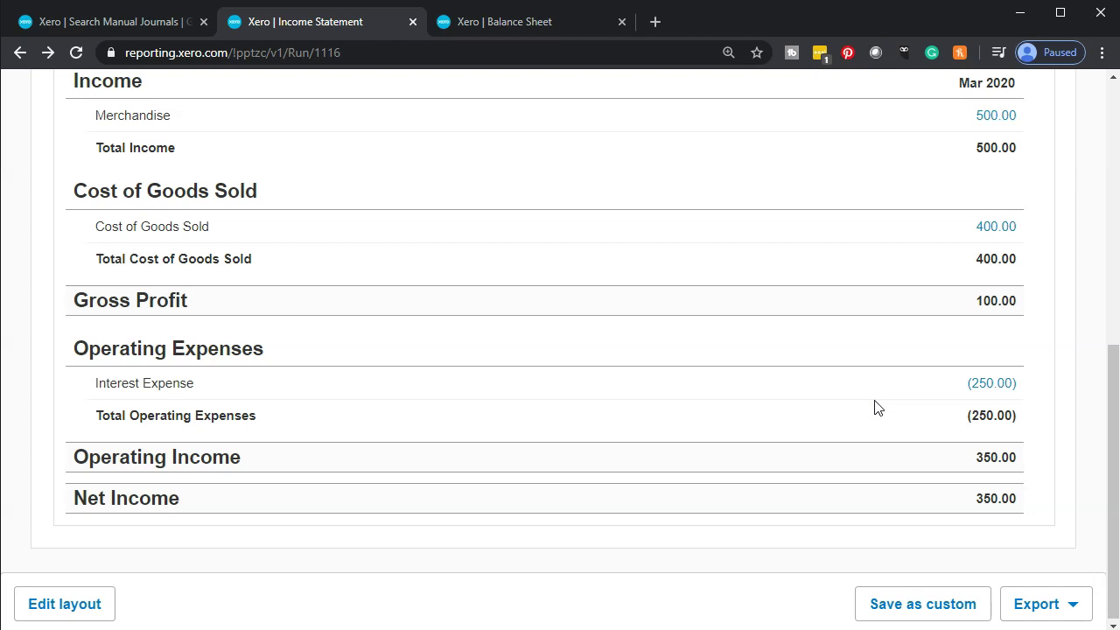
click(958, 400)
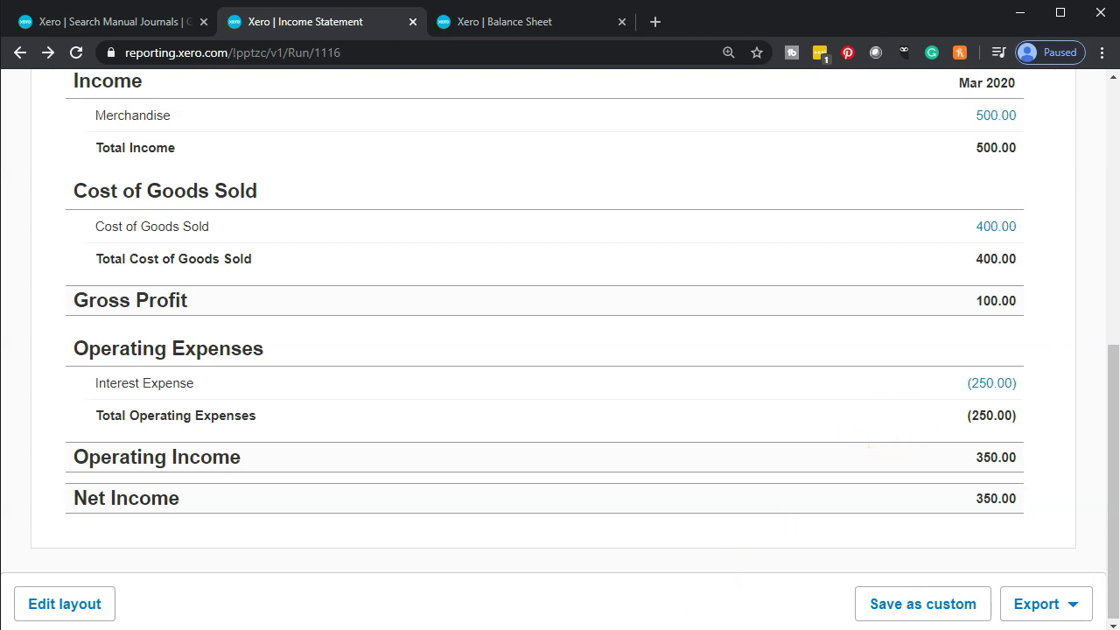
key(alt+Tab)
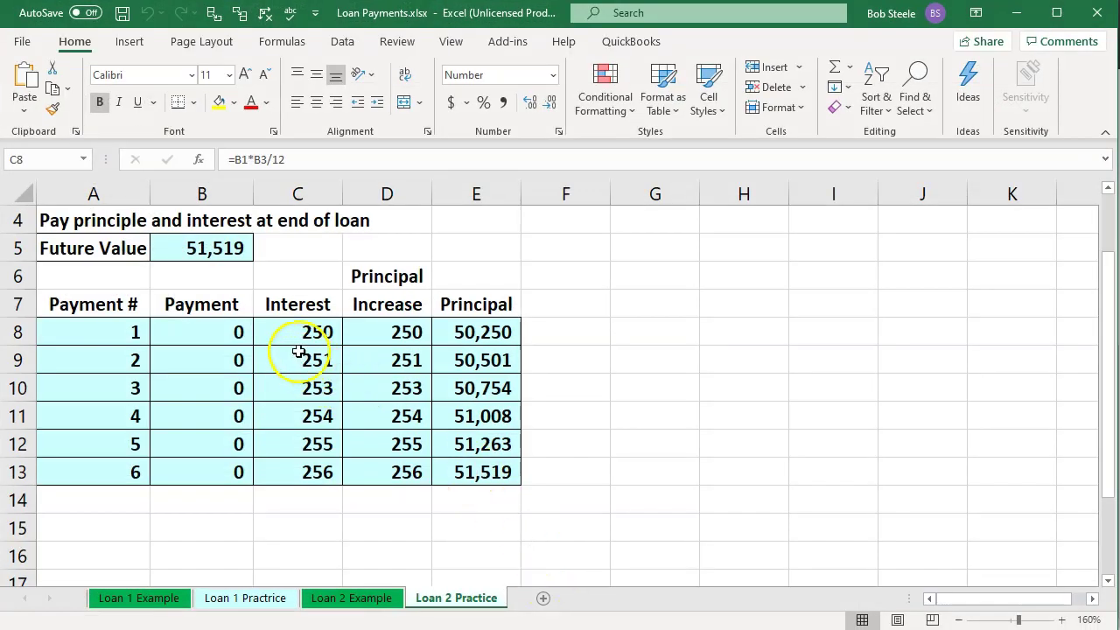
click(231, 356)
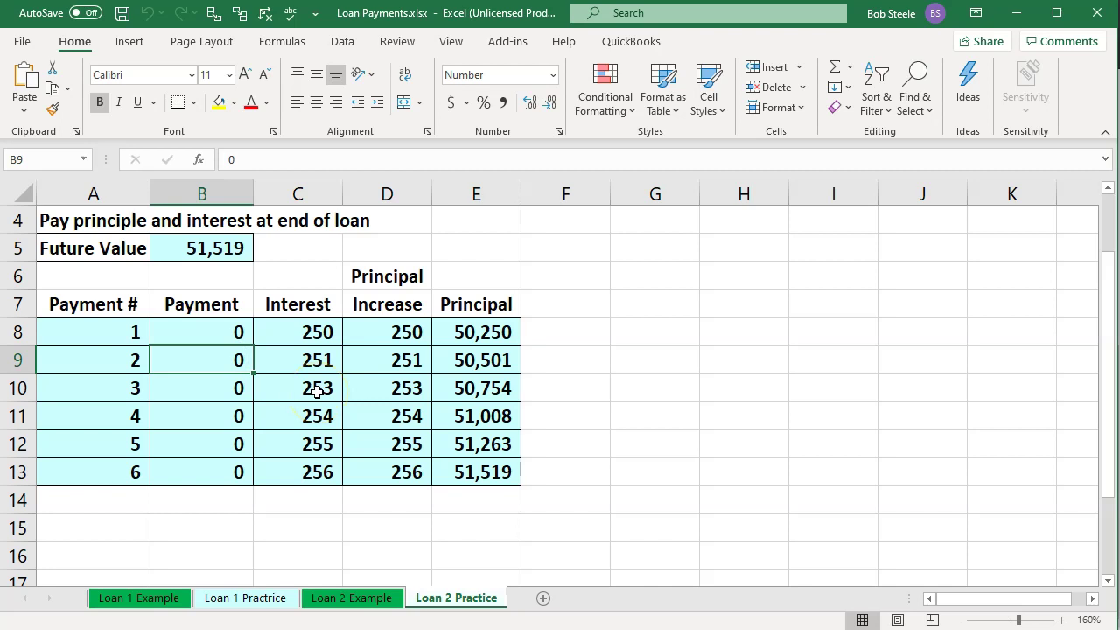
key(Down)
key(Down)
key(Down)
key(Down)
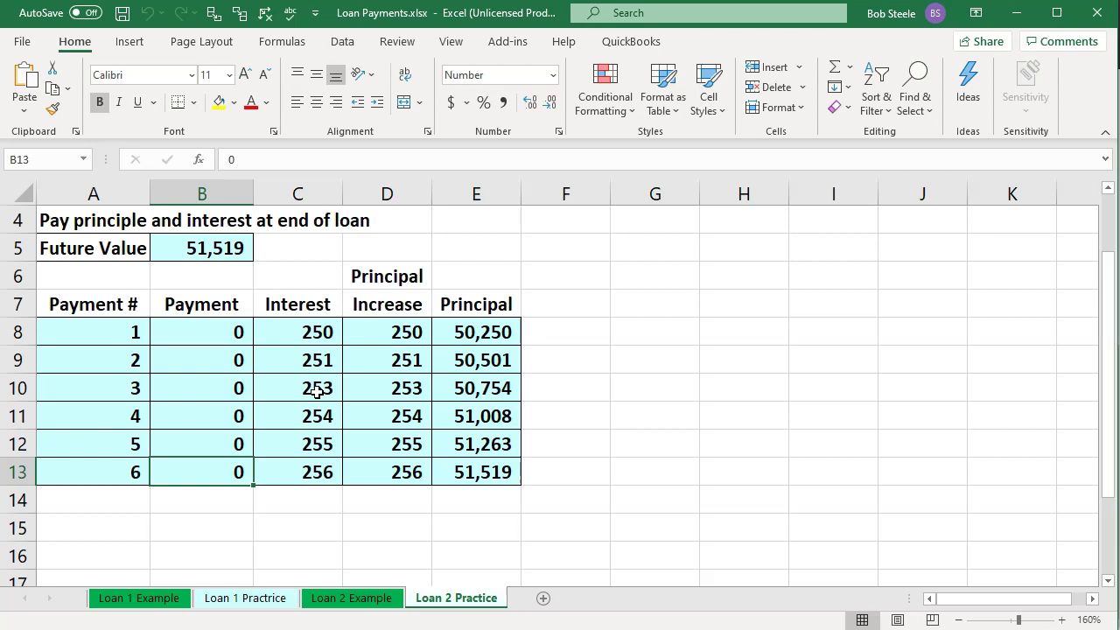
click(319, 612)
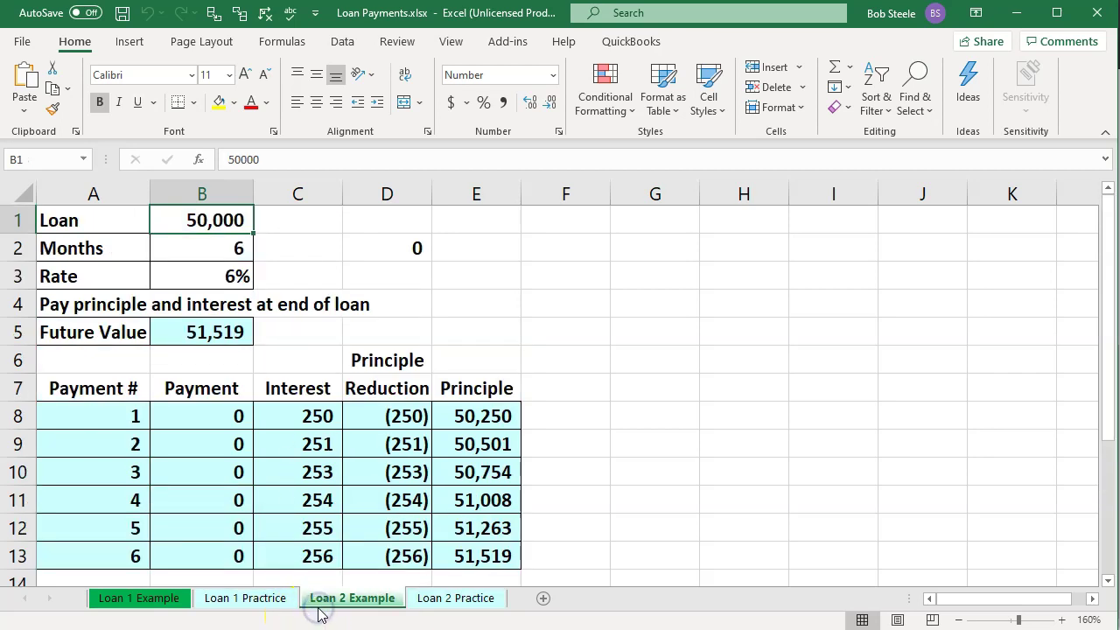
click(264, 600)
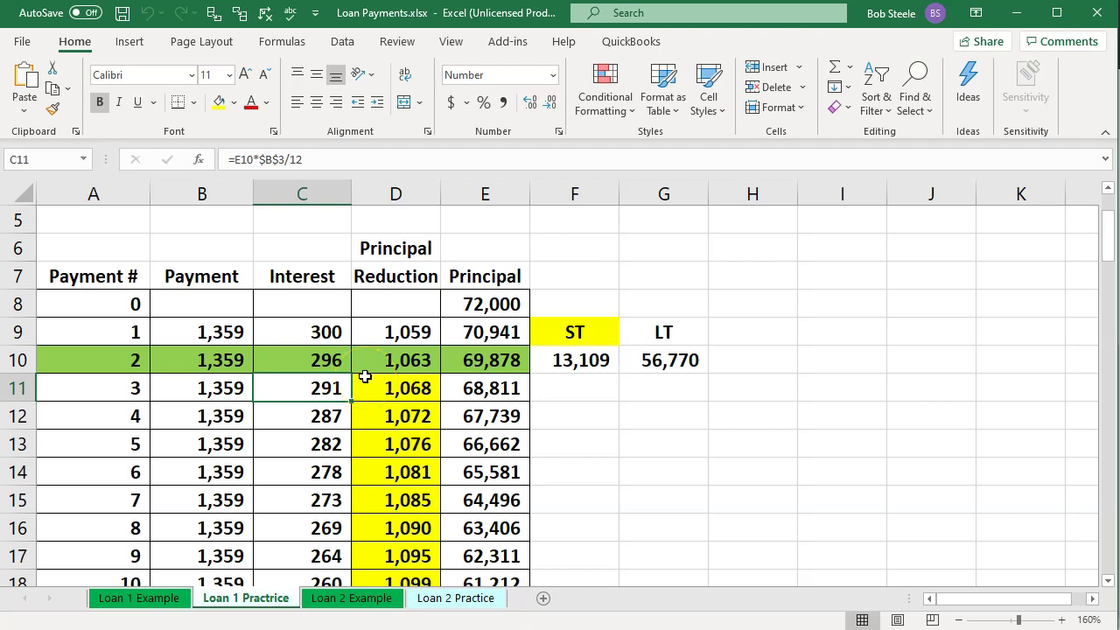
click(315, 359)
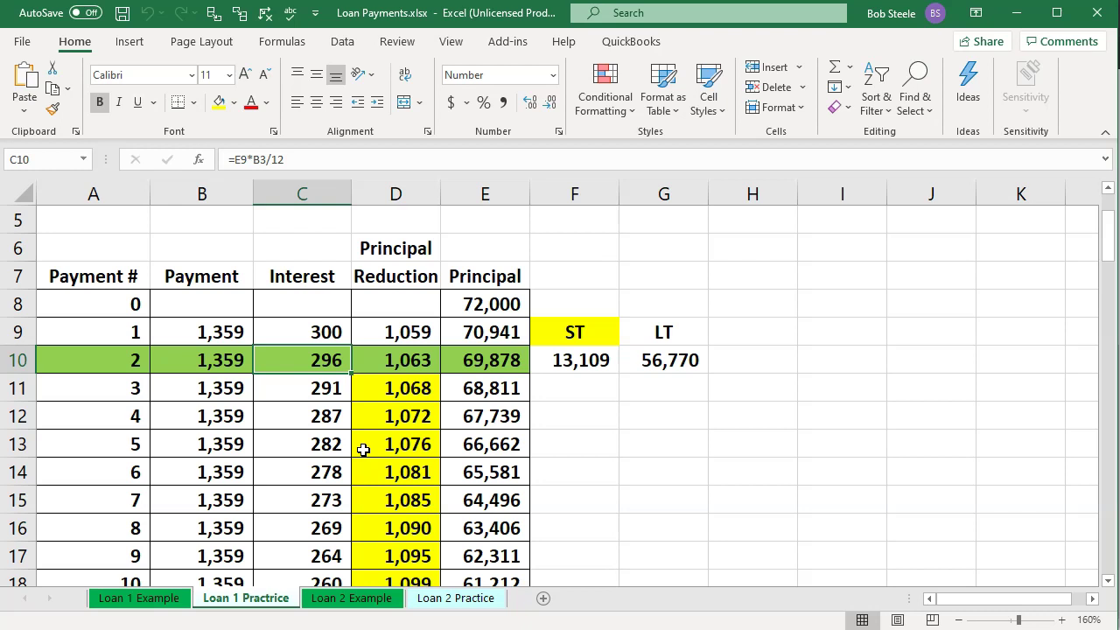
click(471, 602)
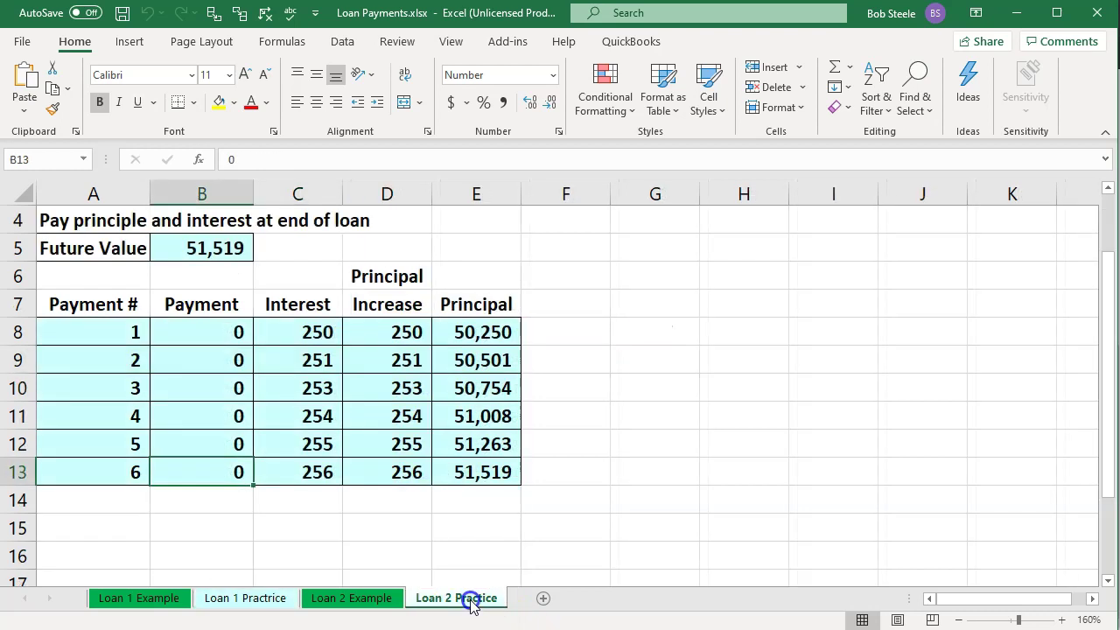
Inspect the Loan 2 Practice principal formulas in cells E8 and E13.
click(483, 333)
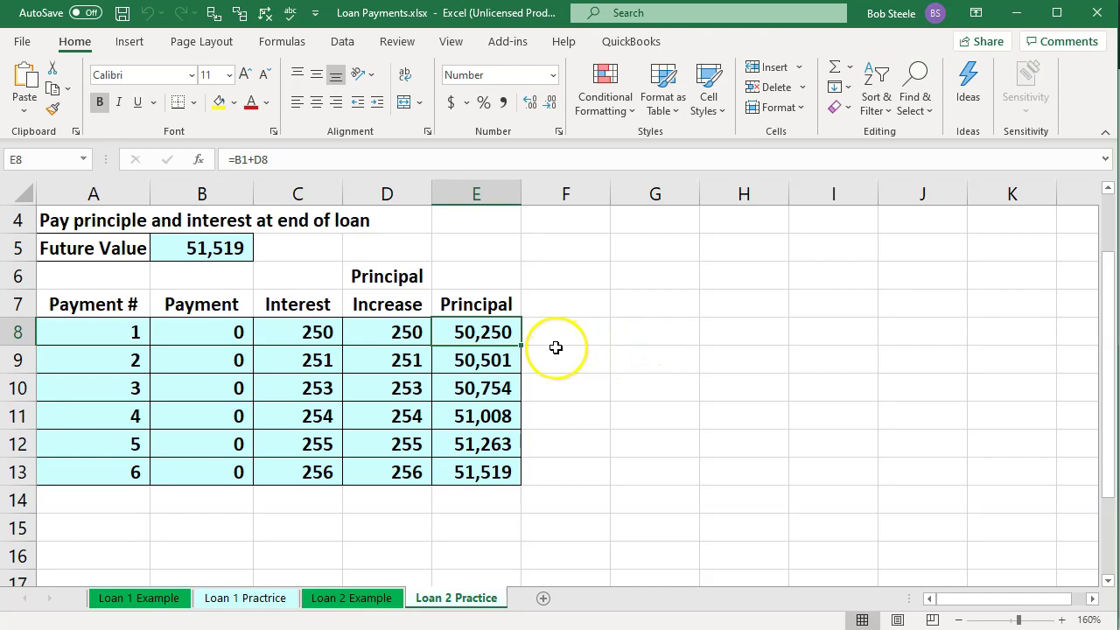
click(527, 470)
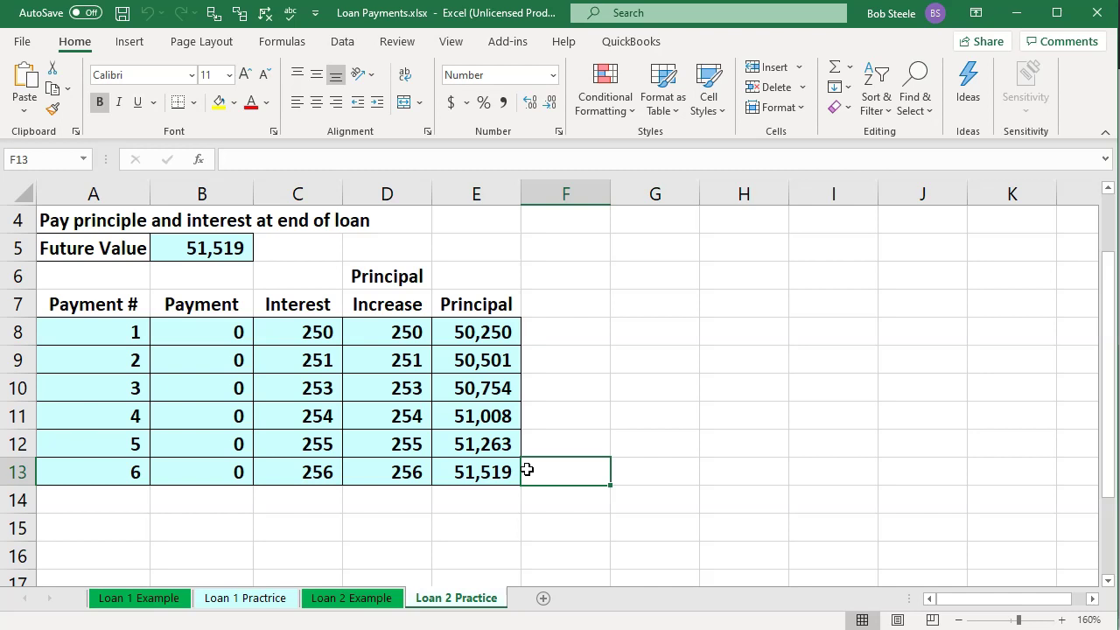
click(492, 473)
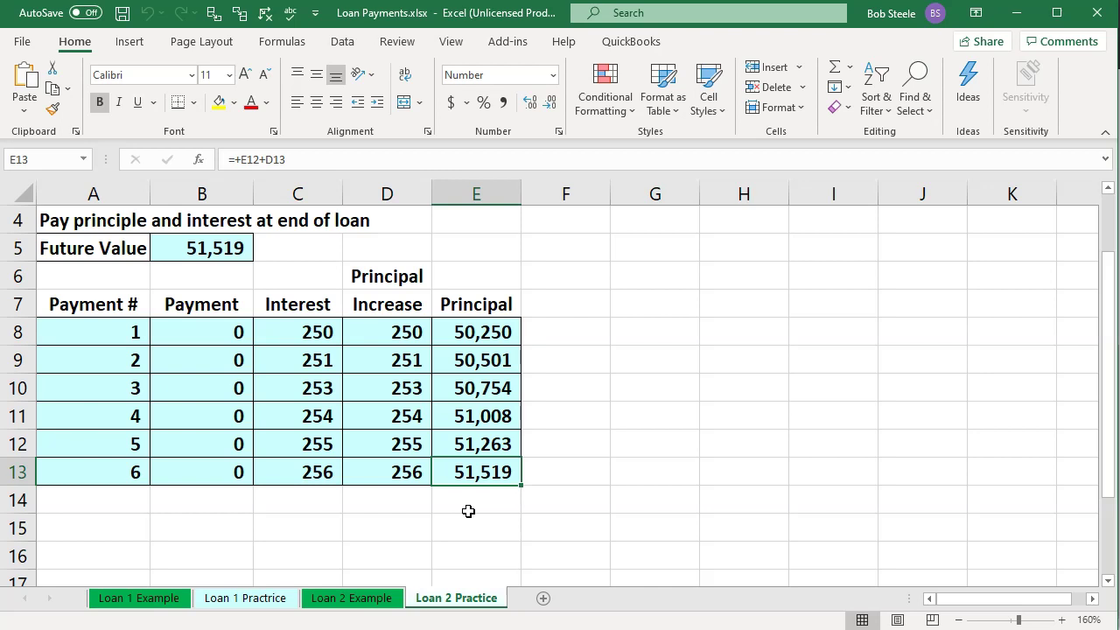
click(497, 332)
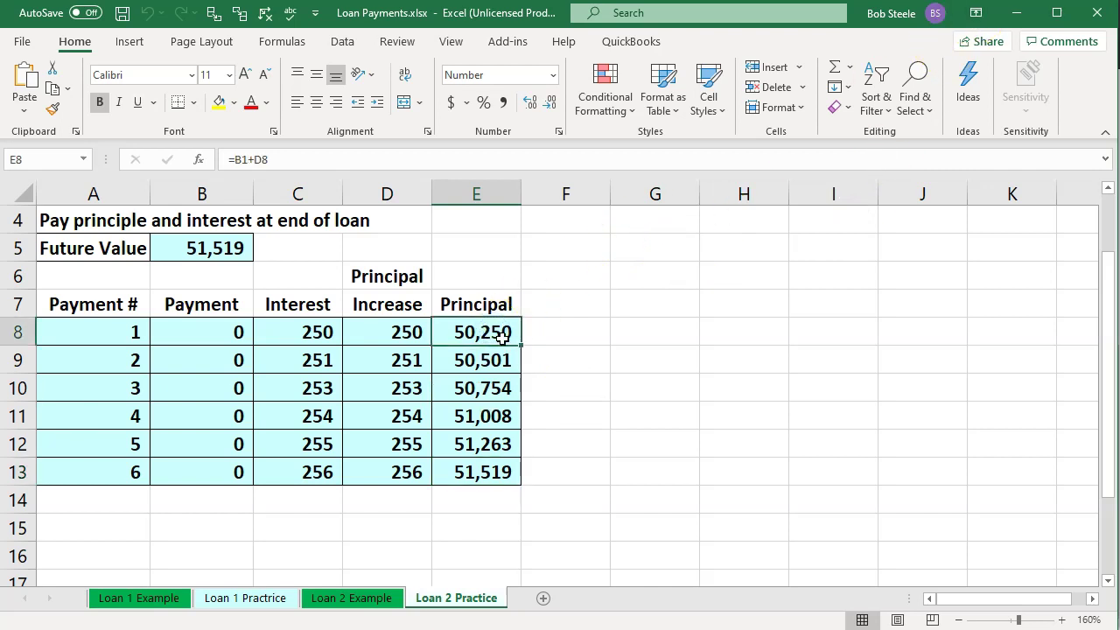
Glance at Loan 1 Practice, return to Loan 2 Practice, and minimize Excel.
click(246, 599)
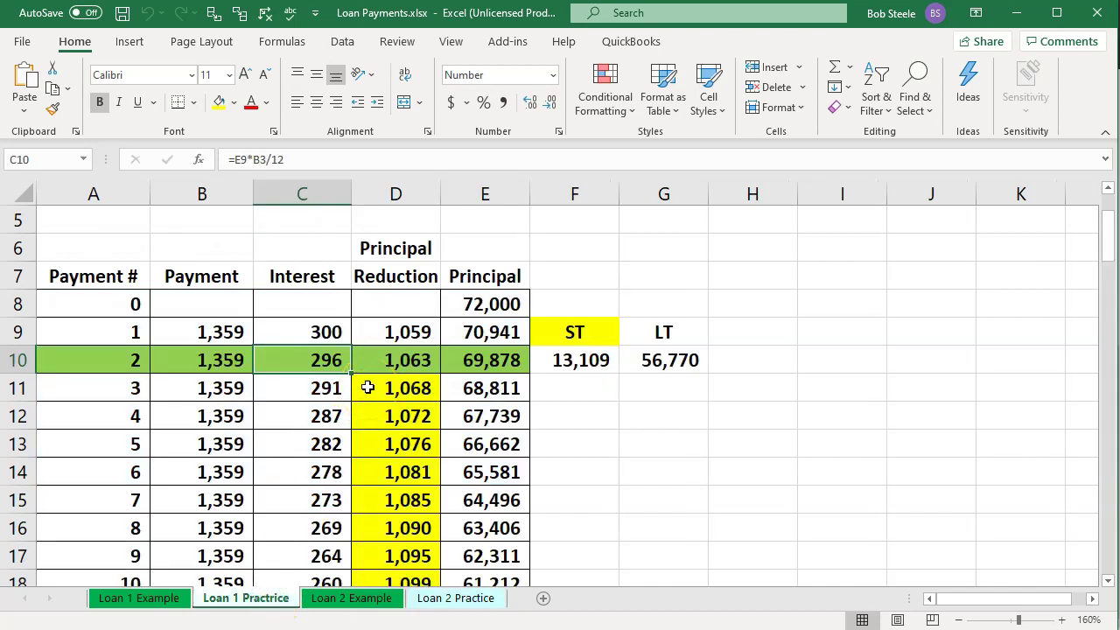
click(459, 599)
click(1016, 13)
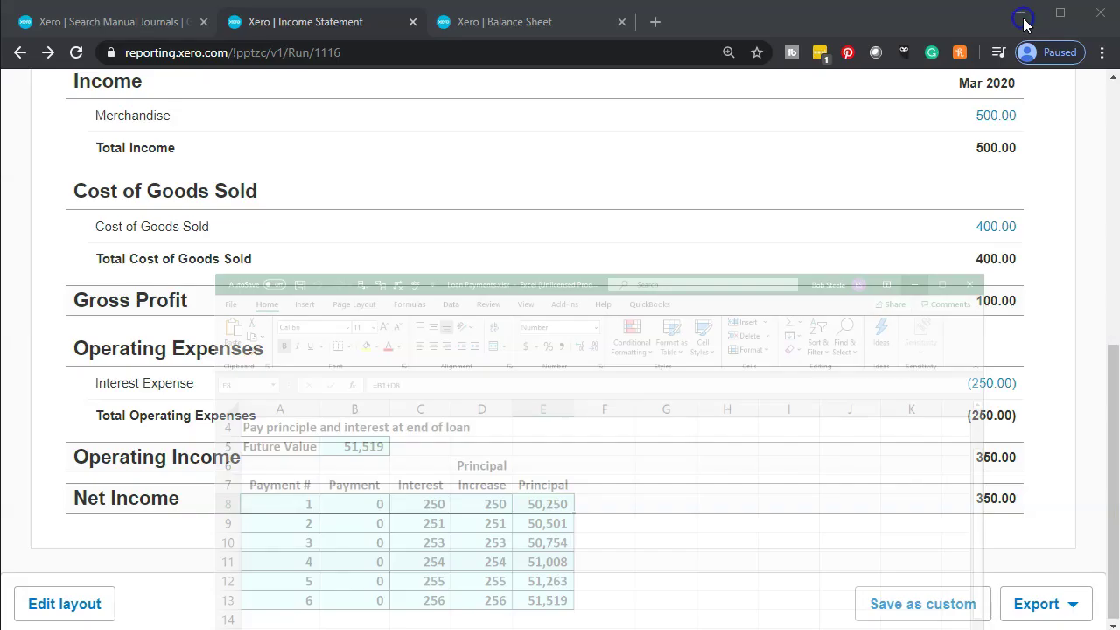